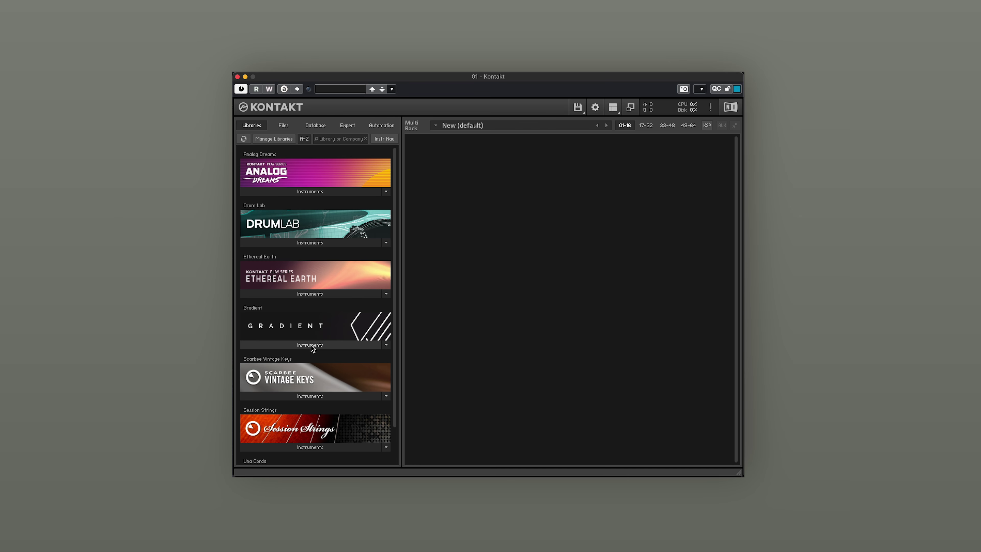
# - Load the Gradient.nki instrument from the Gradient library into the empty multi rack
pyautogui.click(311, 345)
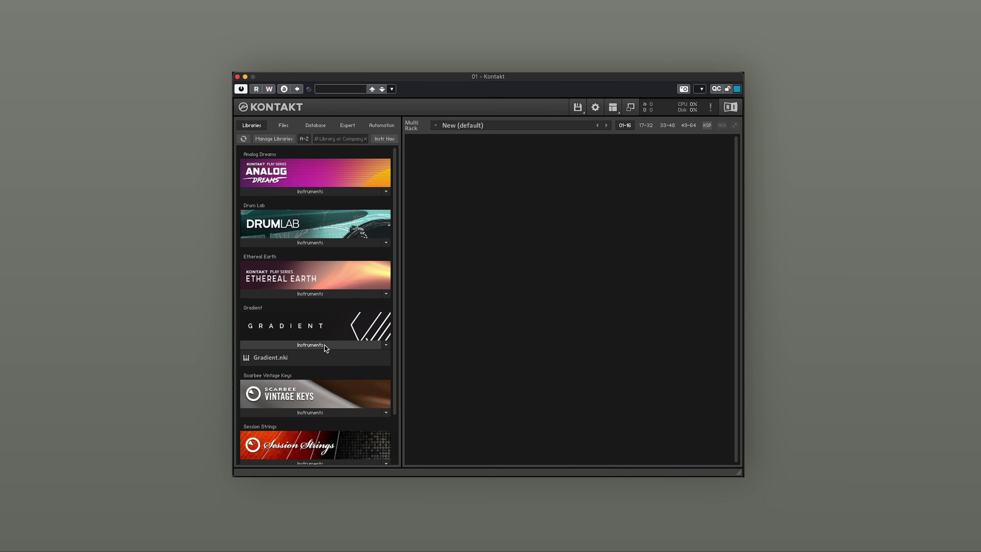
pyautogui.moveTo(271, 358); pyautogui.dragTo(581, 294)
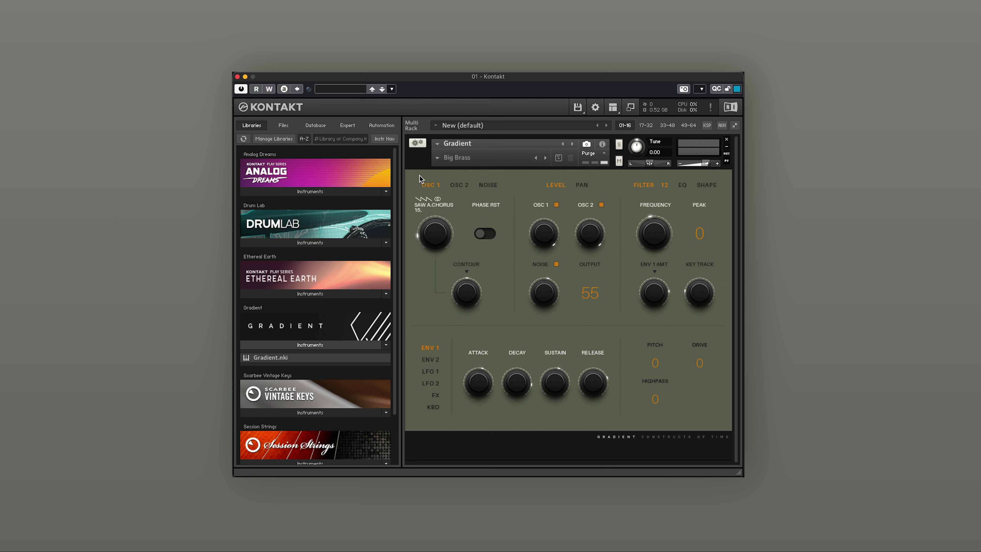
# - Load the Aliasing Flute snapshot from Gradient's factory Spacetime pads, and advance to the following snapshot
pyautogui.click(438, 159)
pyautogui.moveTo(440, 166)
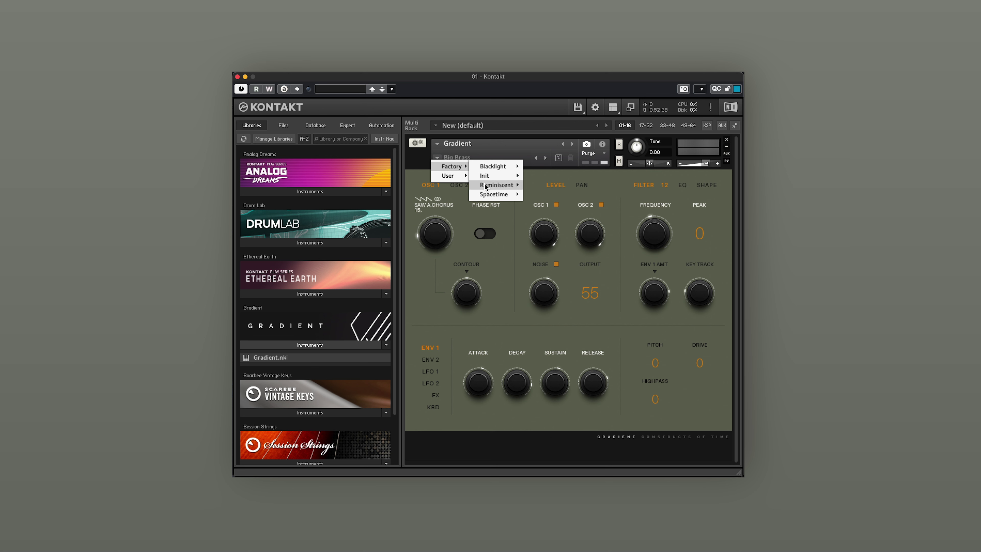
pyautogui.moveTo(486, 187)
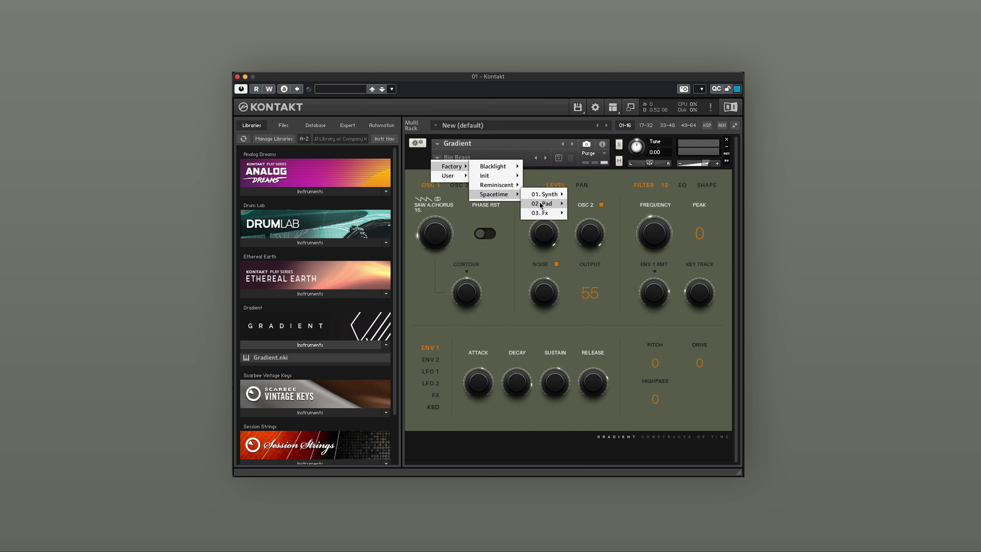
pyautogui.moveTo(543, 200)
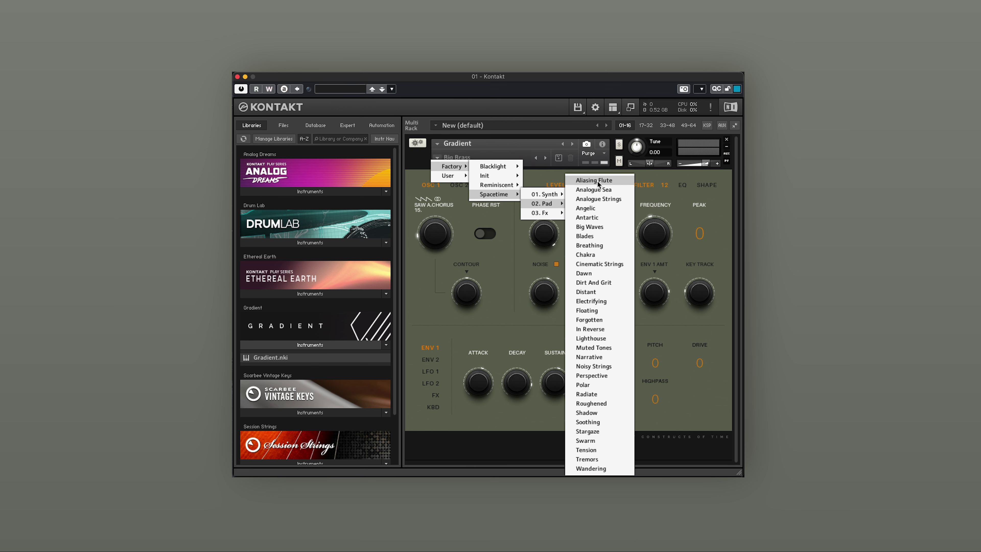
pyautogui.click(595, 180)
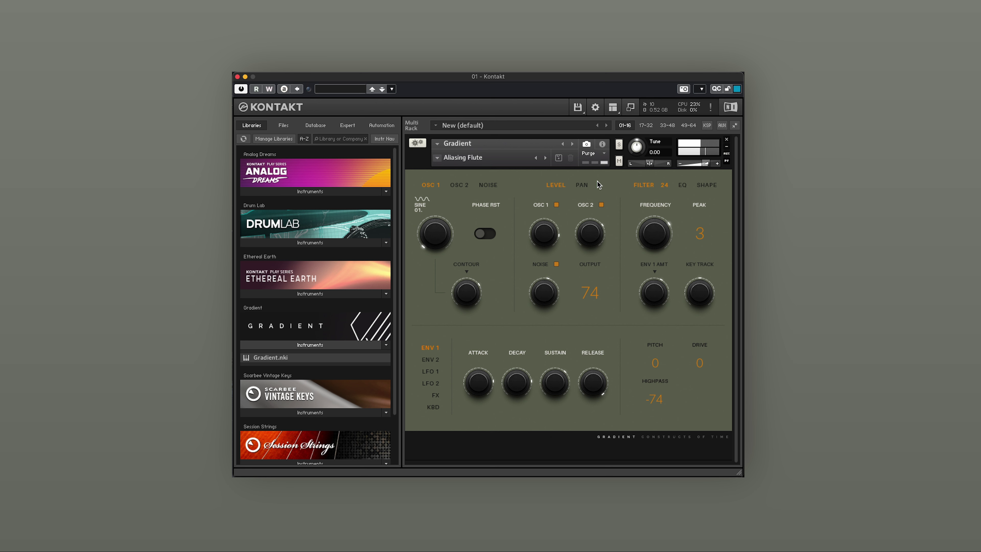
pyautogui.click(545, 158)
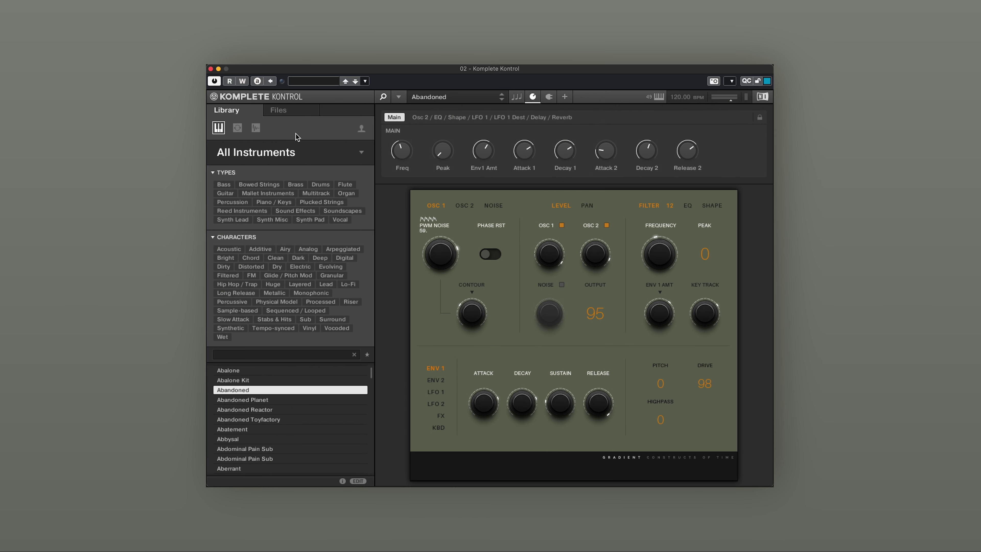
# - In Komplete Kontrol, narrow the instrument library to Gradient by Constructs Of Time
pyautogui.click(278, 154)
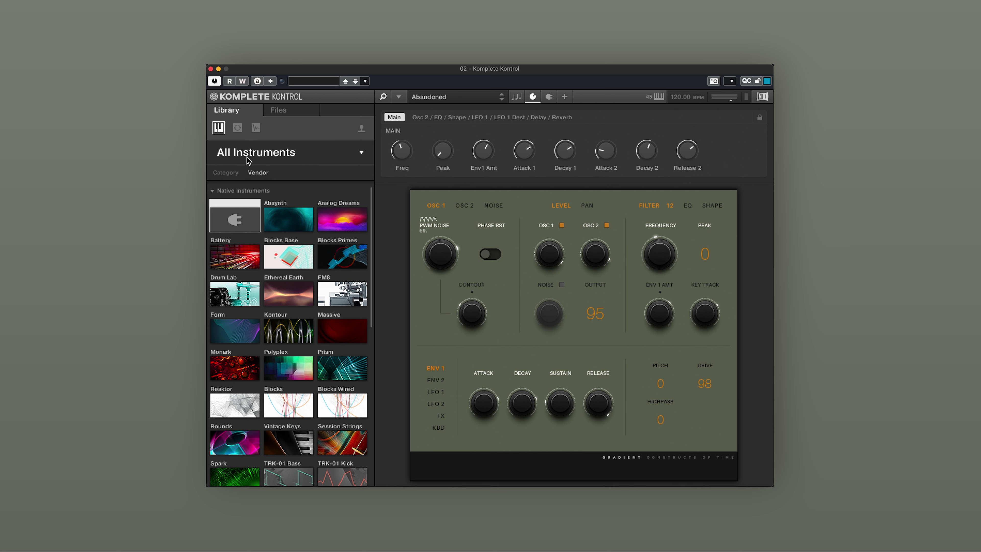
pyautogui.scroll(-1, 228, 306)
pyautogui.scroll(-3, 227, 307)
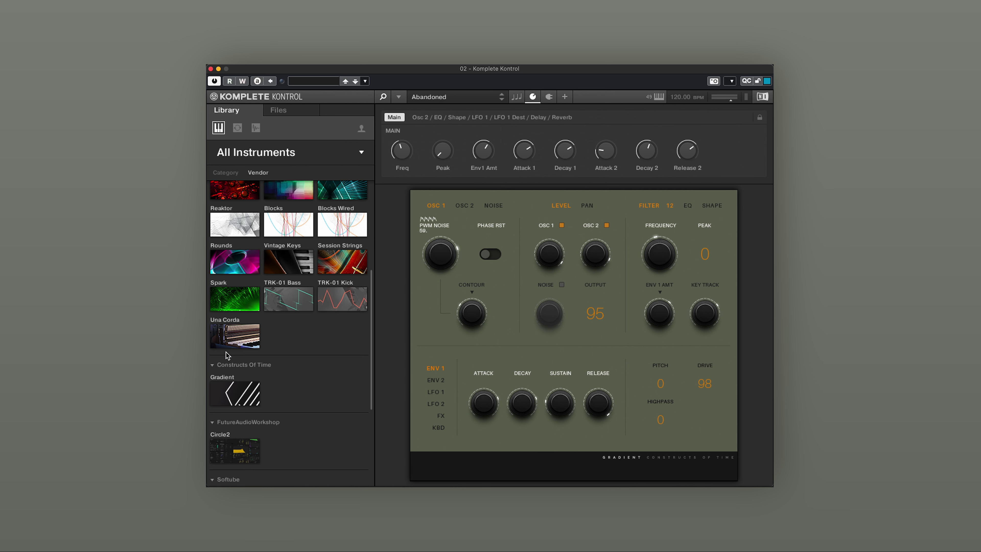
pyautogui.click(224, 388)
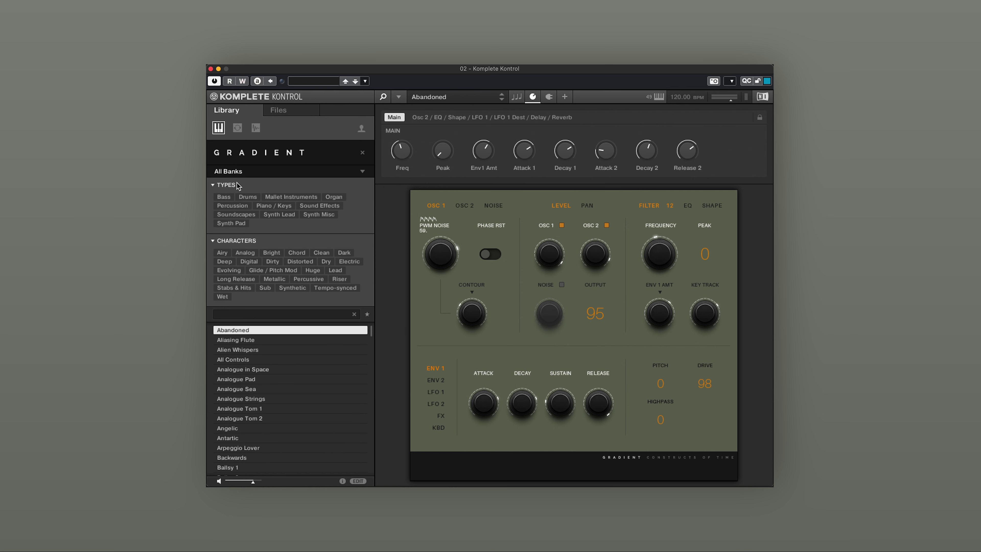
# - Restrict the Gradient presets to the Spacetime bank and its Pad sub-bank, and look through the list
pyautogui.click(251, 173)
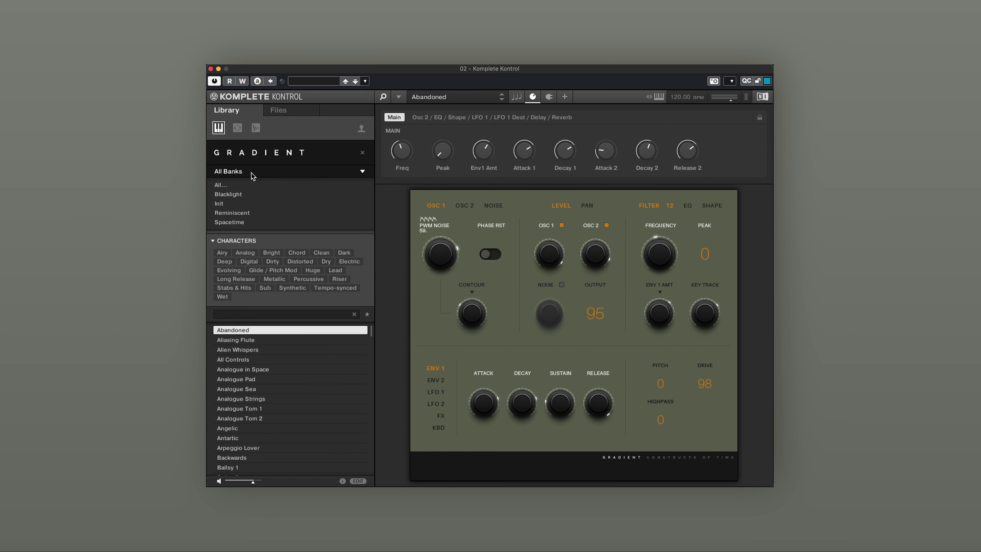
pyautogui.click(238, 222)
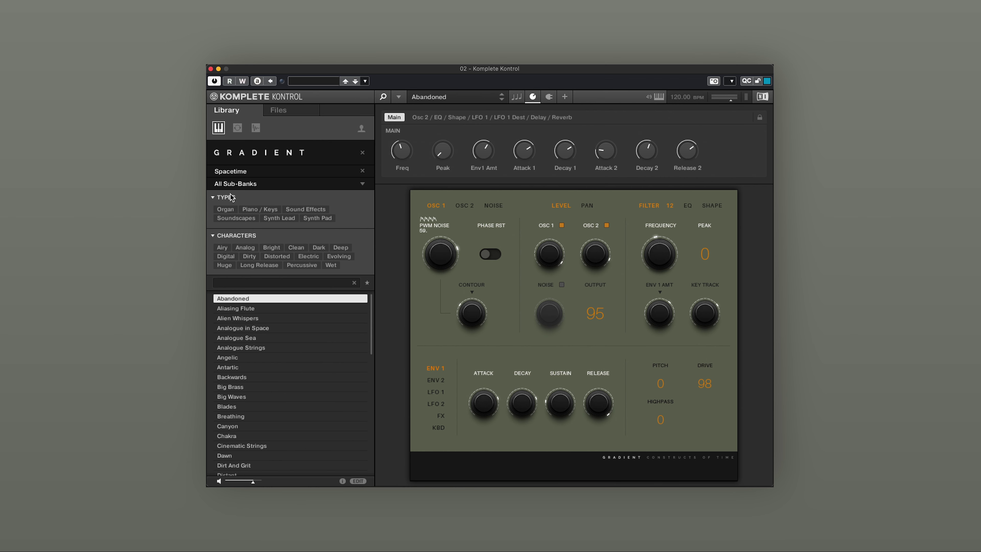
pyautogui.click(233, 185)
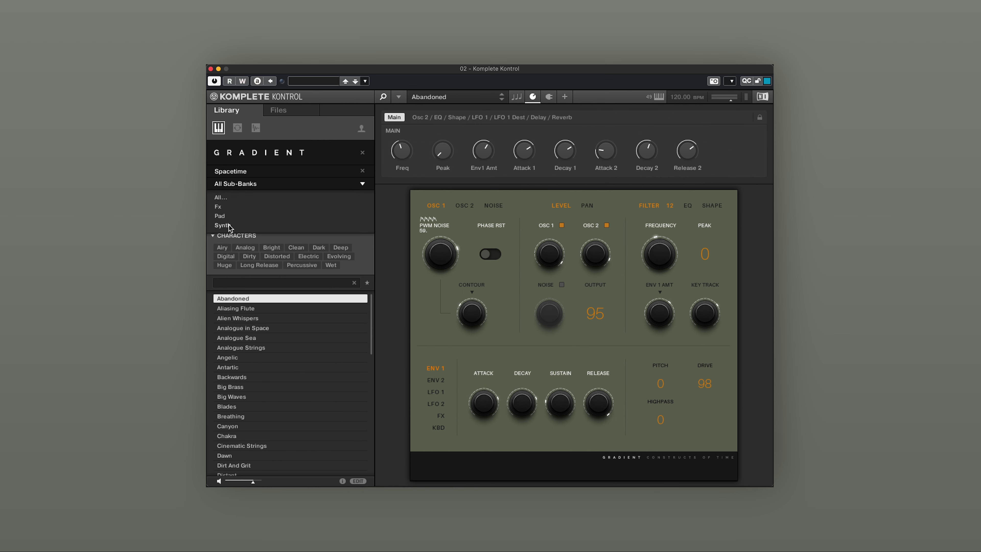
pyautogui.click(224, 216)
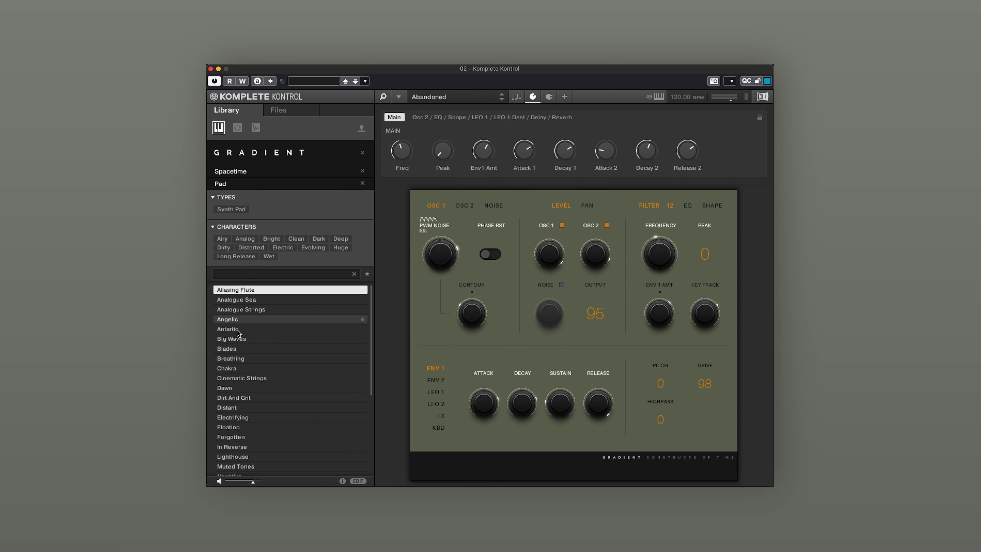
pyautogui.scroll(-5, 239, 333)
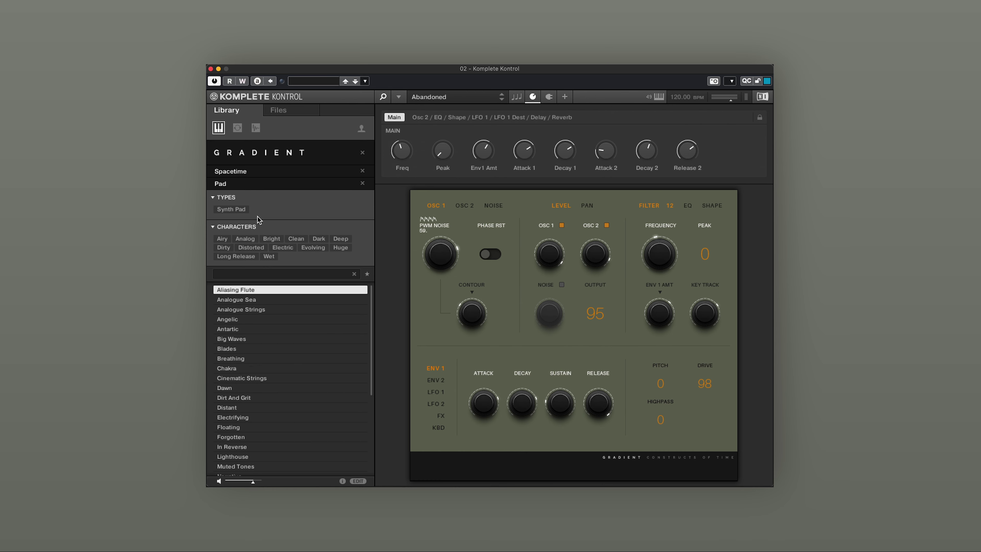
# - Clear the Pad and Spacetime bank filters, and filter the Gradient presets by type Synth Lead and character Bright
pyautogui.click(364, 184)
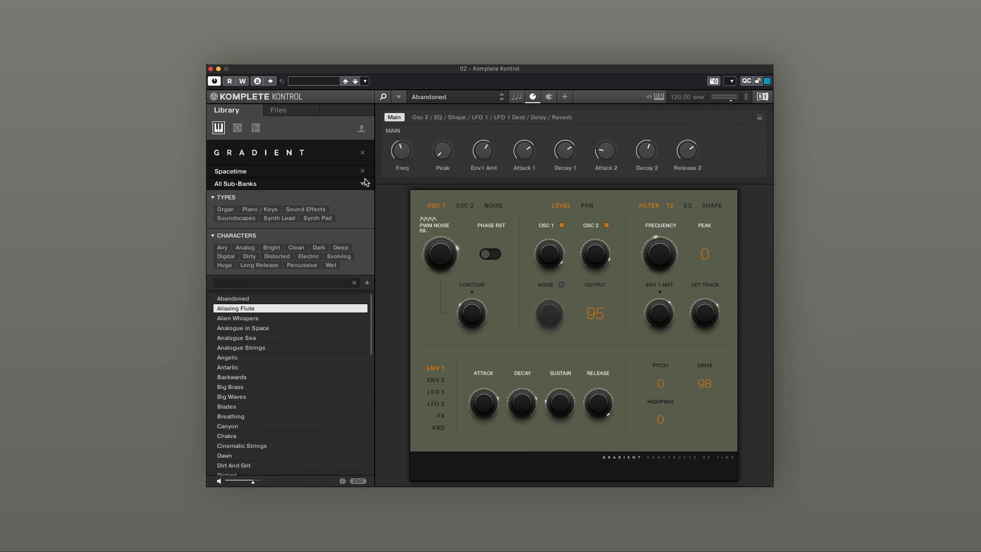
pyautogui.click(364, 172)
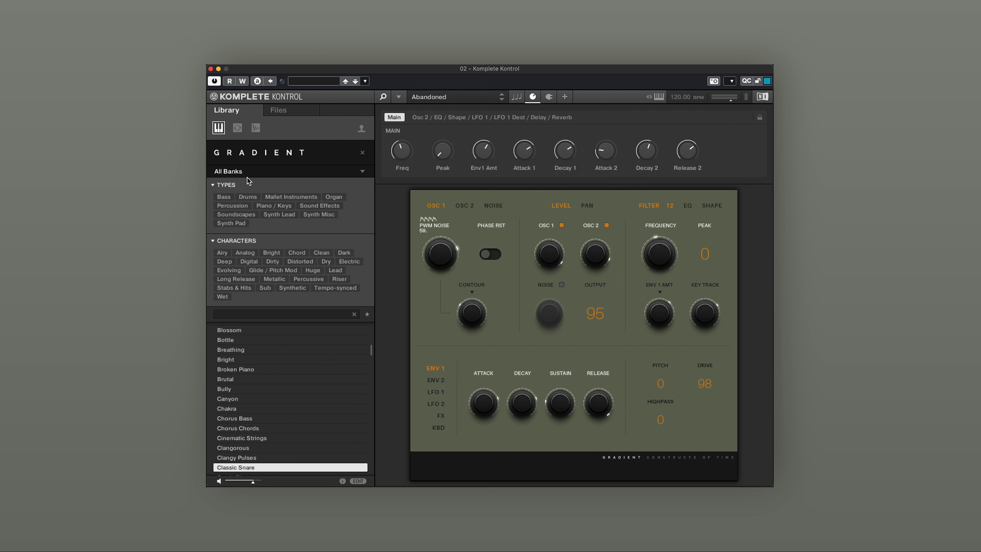
pyautogui.click(288, 213)
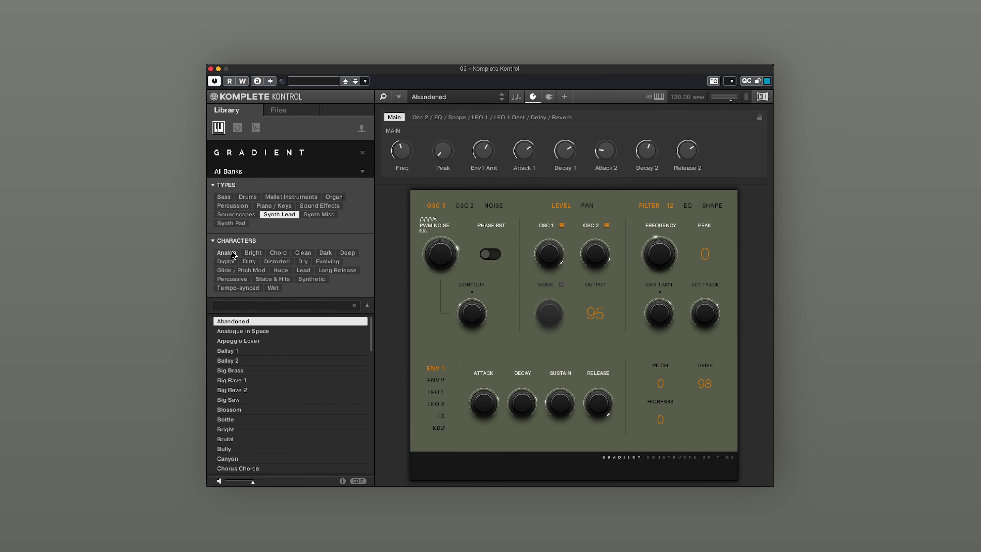
pyautogui.click(252, 255)
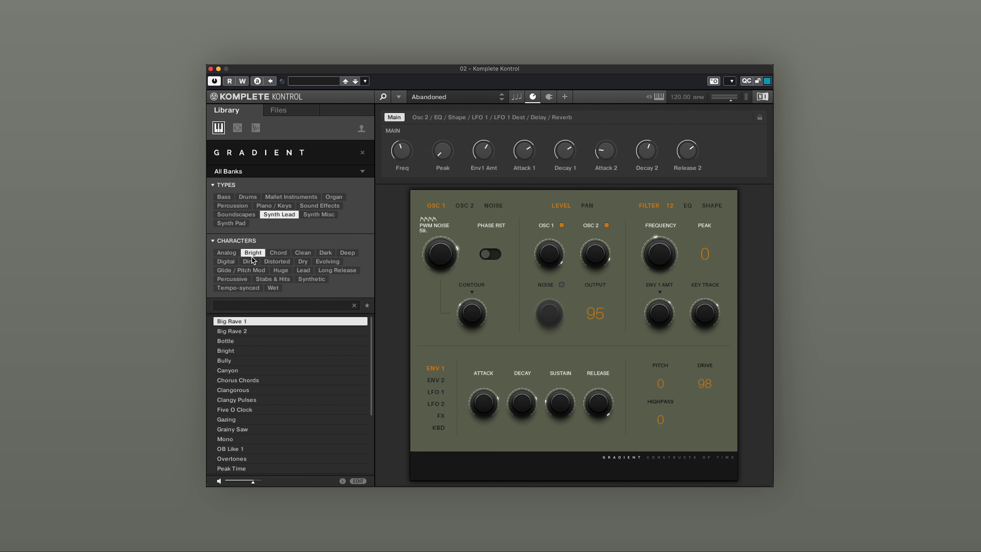
# - Audition several of the filtered presets, including Bully, Clangorous, Clangy Pulses, Grainy Saw, OB Like 1, Overtones, Pizzicato and Power
pyautogui.click(236, 332)
pyautogui.click(229, 359)
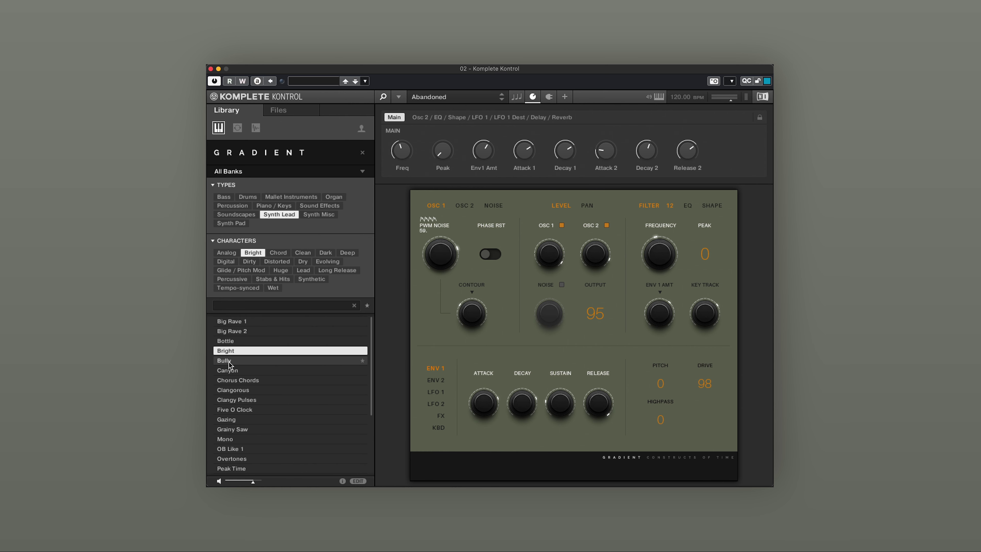
pyautogui.click(231, 390)
pyautogui.click(231, 402)
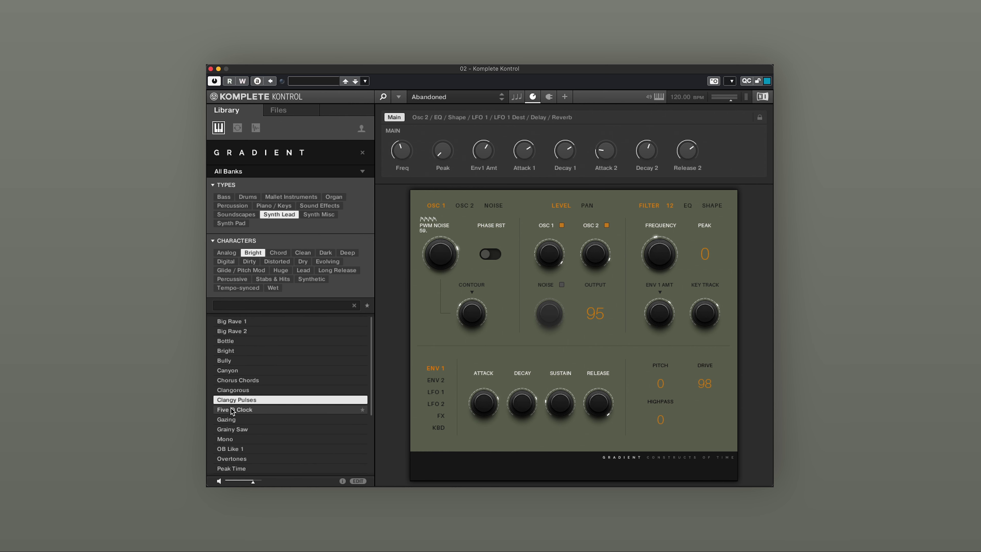
pyautogui.click(231, 430)
pyautogui.click(228, 449)
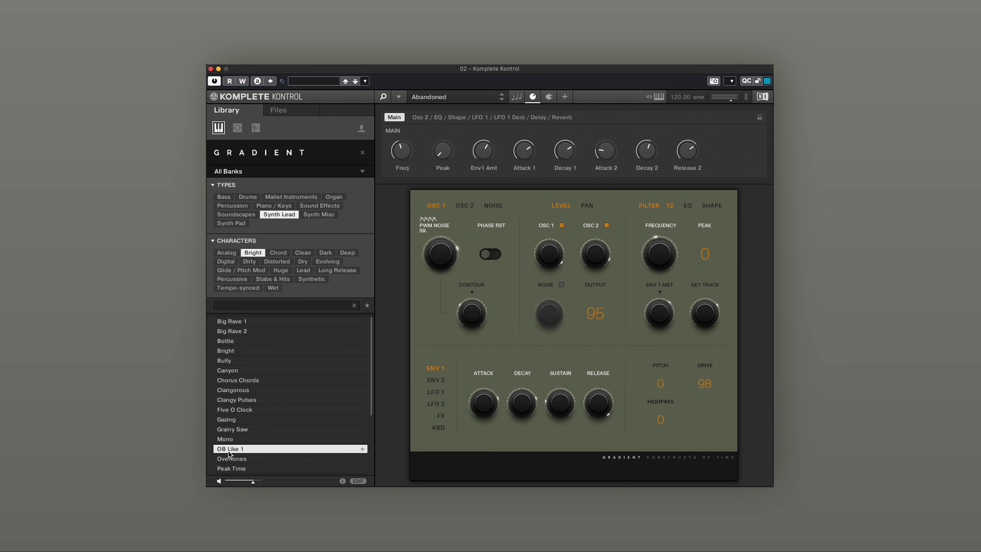
pyautogui.click(229, 459)
pyautogui.scroll(-2, 229, 459)
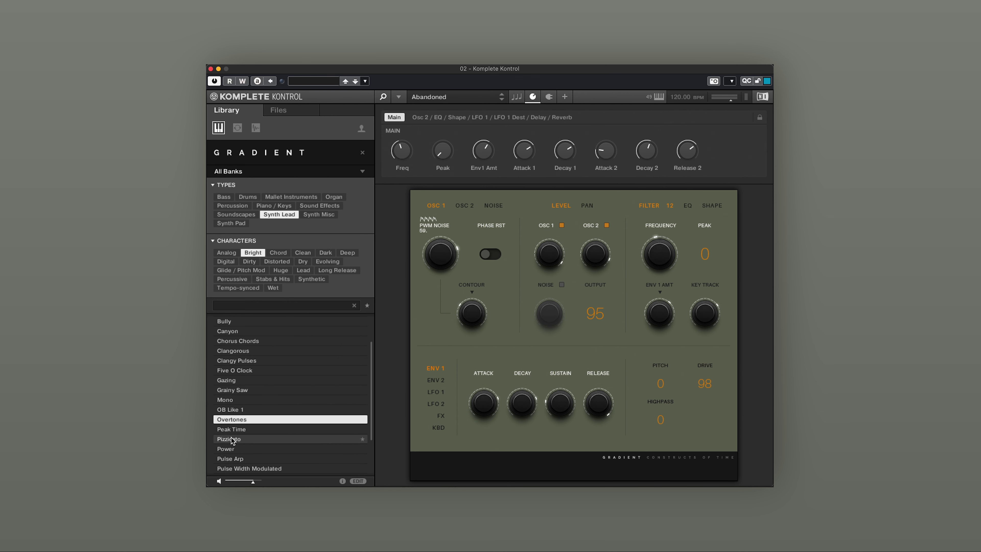
pyautogui.click(231, 441)
pyautogui.click(231, 449)
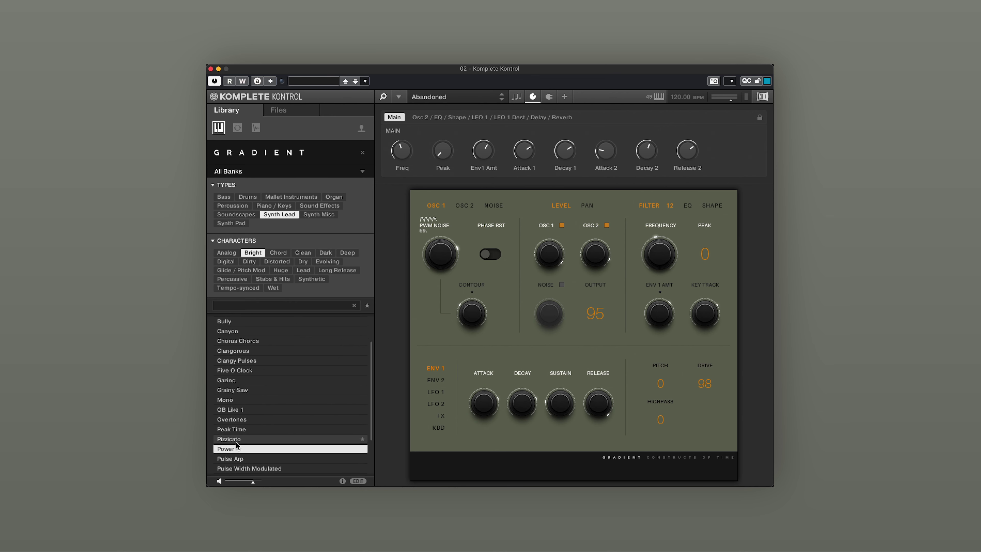
# - Load the Pulse Width Modulated preset from the filtered Gradient list
pyautogui.scroll(-2, 232, 462)
pyautogui.scroll(-1, 231, 465)
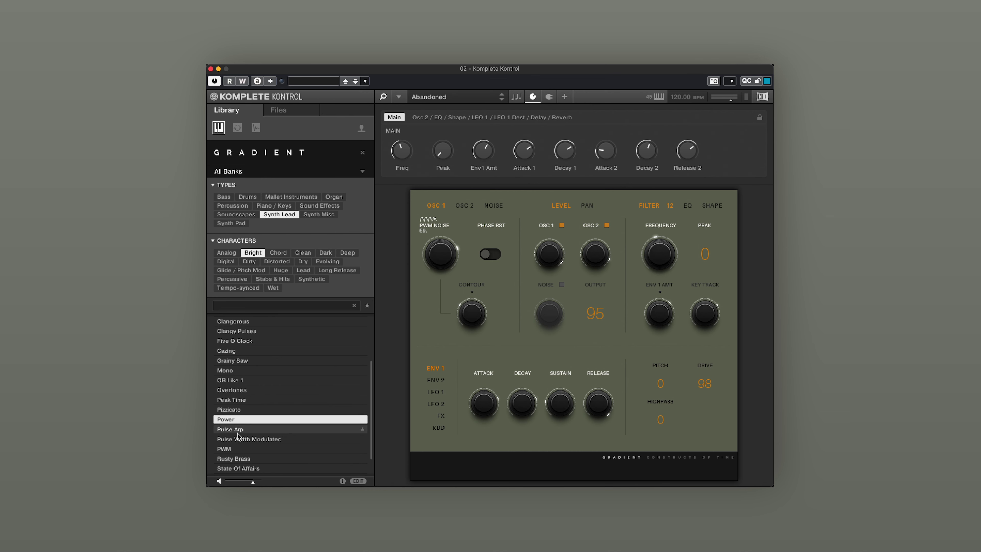
pyautogui.click(235, 439)
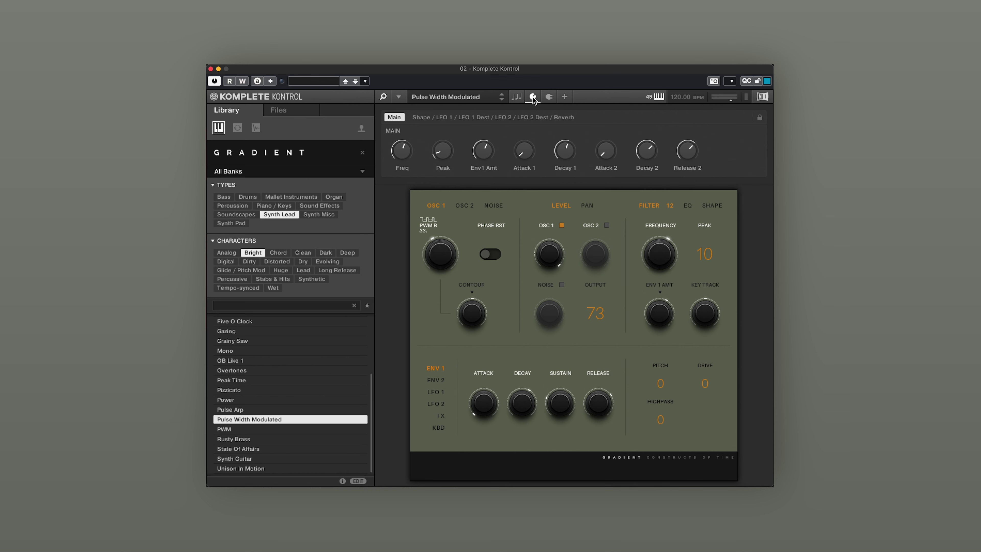
# - Examine the scale settings and the preset's mapped control pages, Main and Shape / LFO / Reverb
pyautogui.click(524, 98)
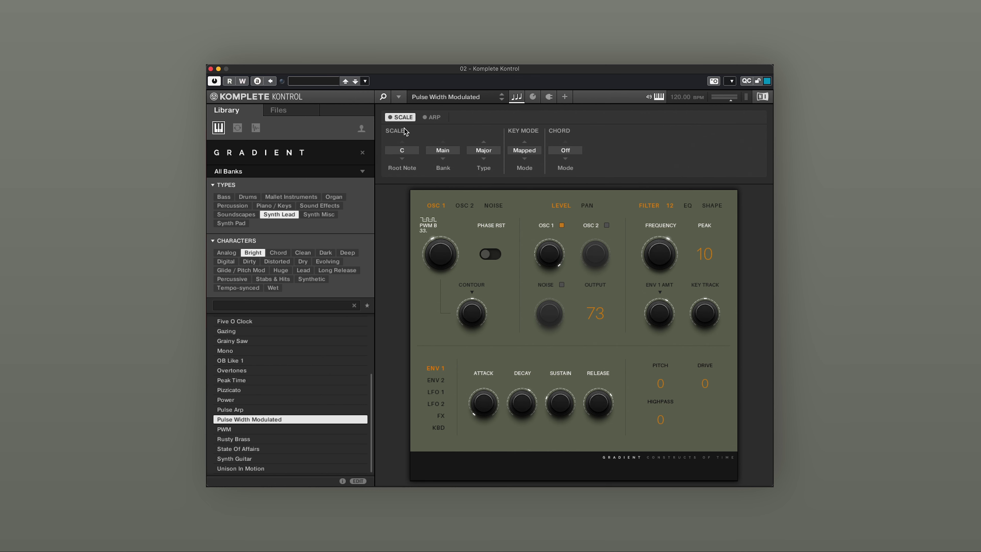
pyautogui.click(533, 97)
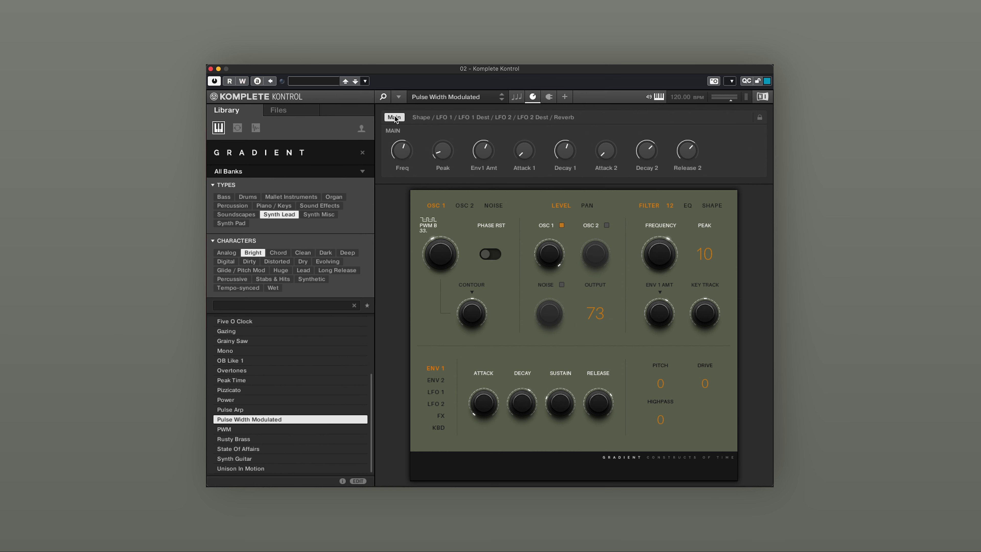
pyautogui.click(420, 117)
pyautogui.click(395, 117)
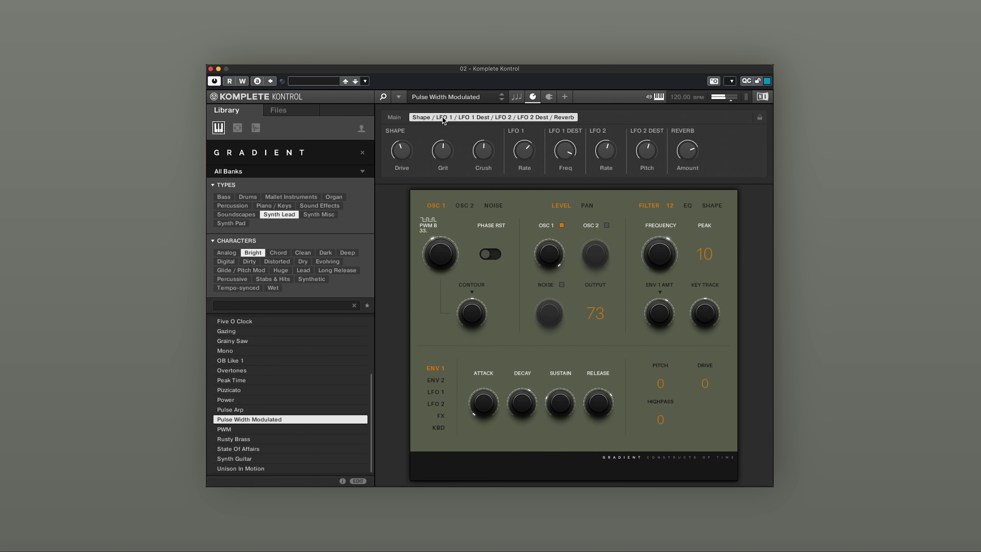
# - Show the MIDI CC automation learn option for the Osc 1 level knob, and dismiss it
pyautogui.rightClick(555, 265)
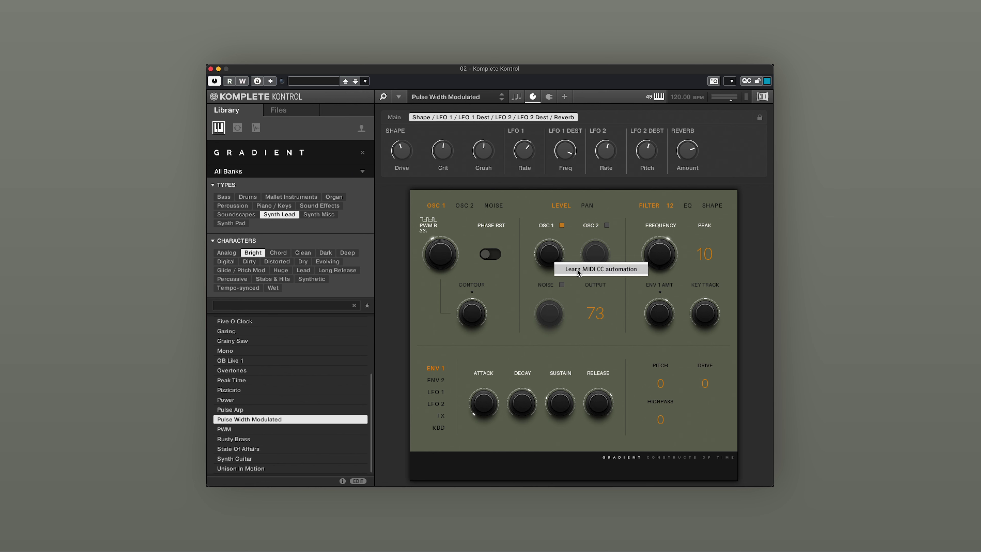
pyautogui.click(527, 289)
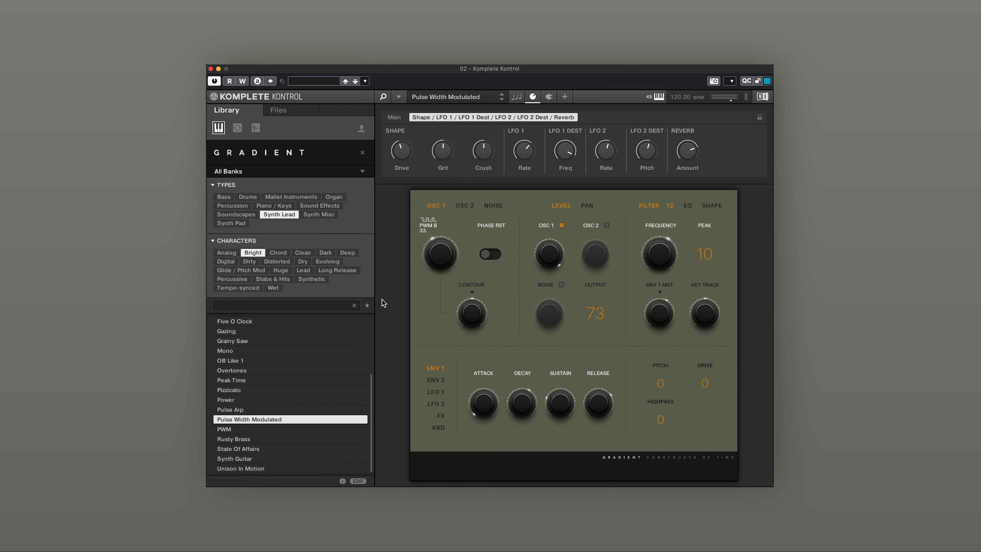
# - Filter the Gradient presets to the Init bank and load the All Controls preset
pyautogui.click(266, 171)
pyautogui.click(220, 204)
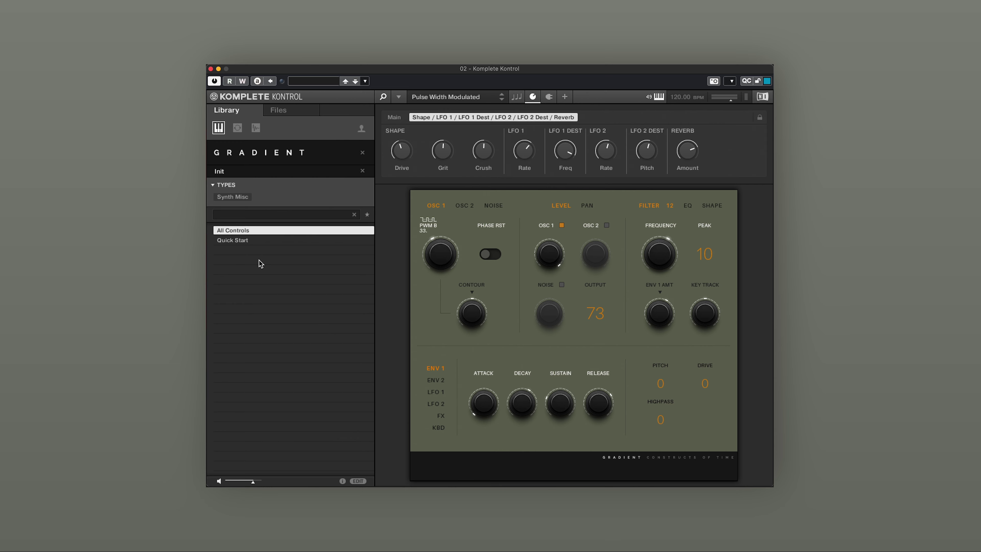
pyautogui.doubleClick(236, 230)
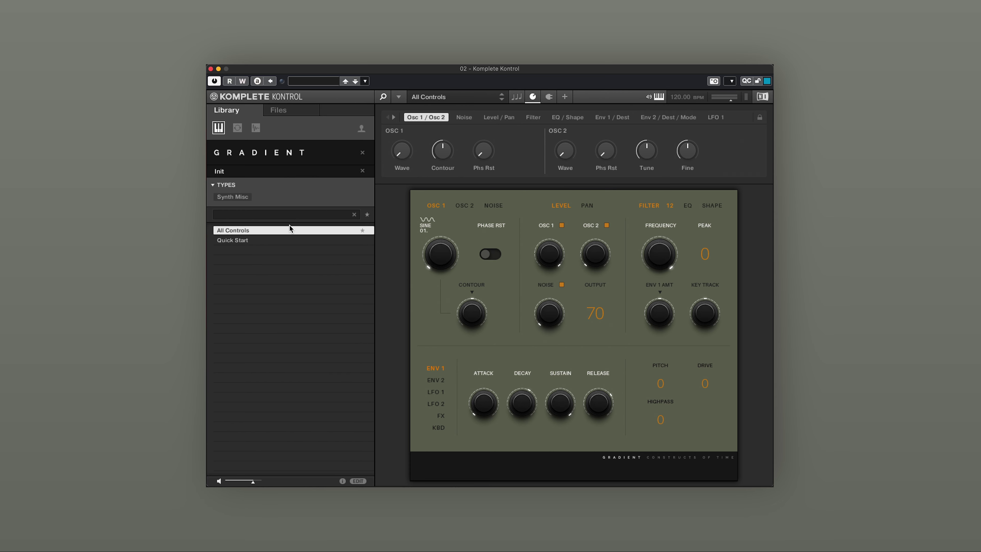
# - Examine the All Controls preset's mapped pages: Noise, Level / Pan, Filter, EQ / Shape, Env 1 / Dest and Env 2 / Dest / Mode
pyautogui.click(464, 117)
pyautogui.click(500, 117)
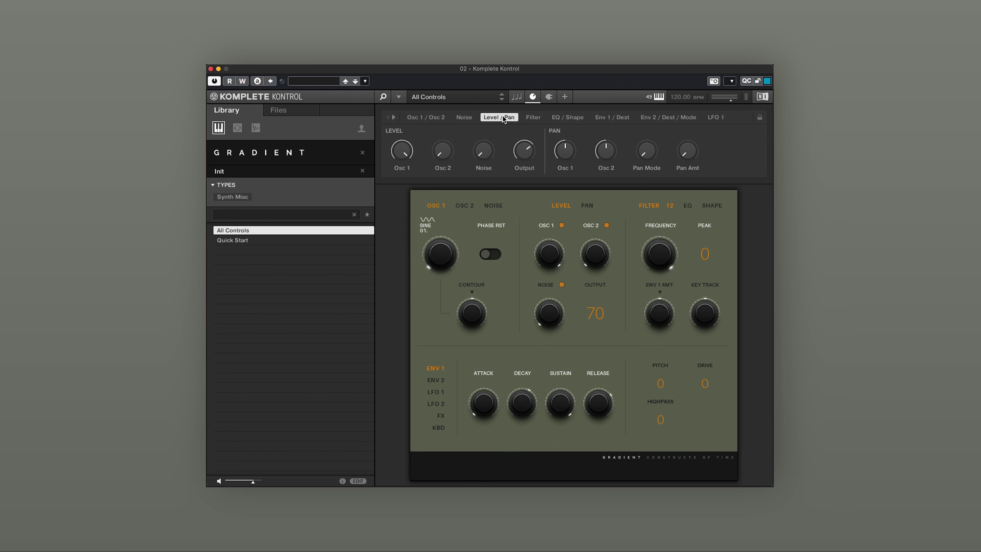
pyautogui.click(534, 117)
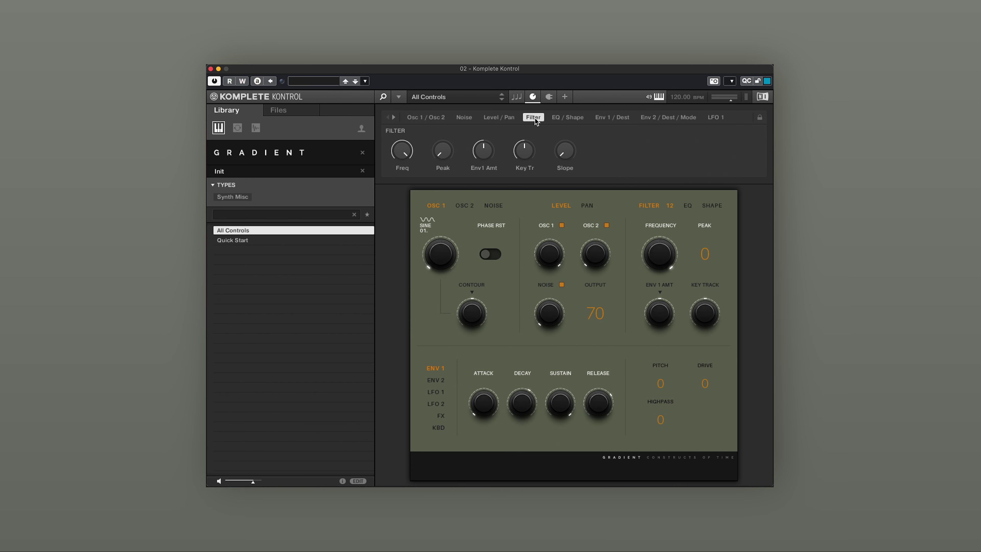
pyautogui.click(568, 117)
pyautogui.click(612, 117)
pyautogui.click(658, 117)
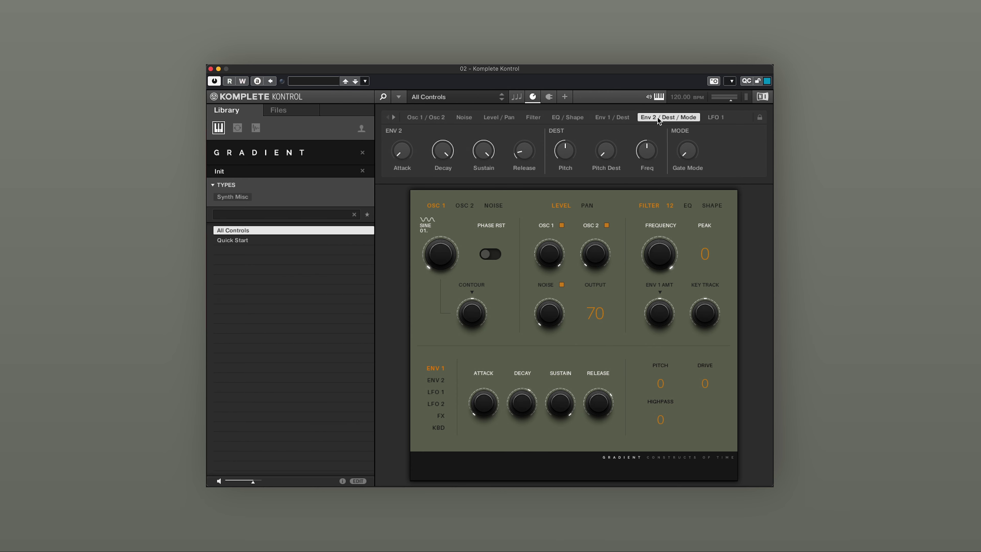
# - Load the Quick Start preset and view both of its mapped control pages
pyautogui.click(233, 240)
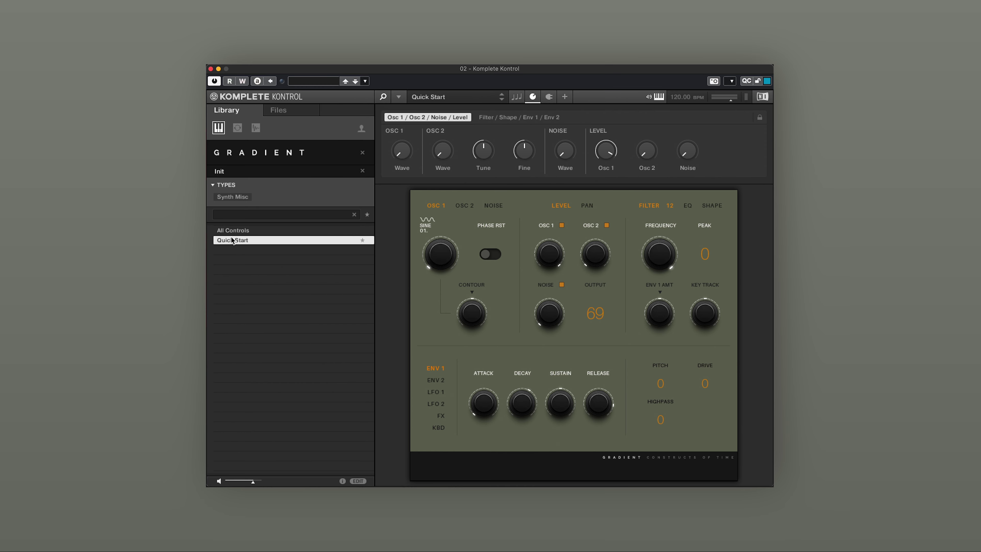
pyautogui.click(499, 116)
pyautogui.click(456, 117)
# - Look through the synth's Env 2, LFO 1, LFO 2, FX and KBD sections
pyautogui.click(432, 380)
pyautogui.click(432, 392)
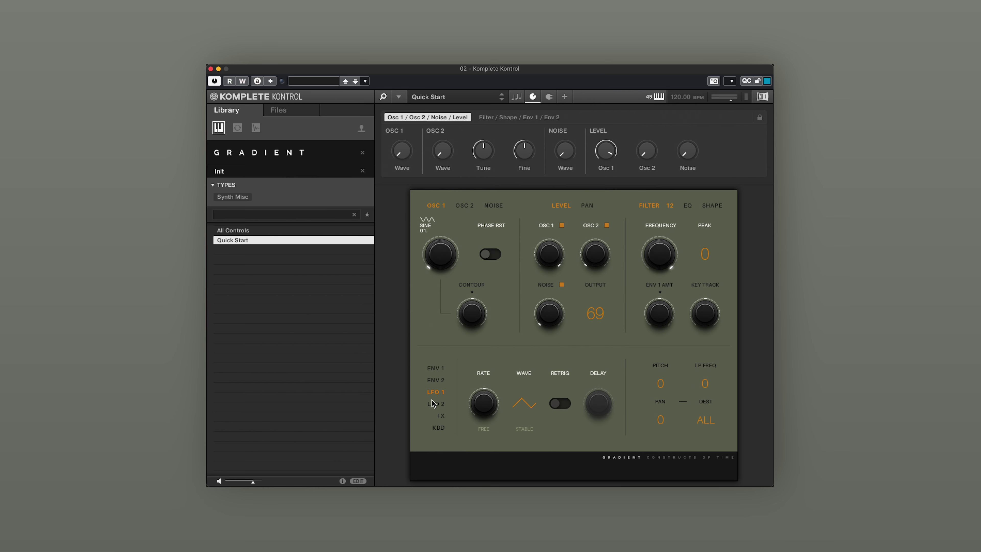
pyautogui.click(432, 402)
pyautogui.click(438, 415)
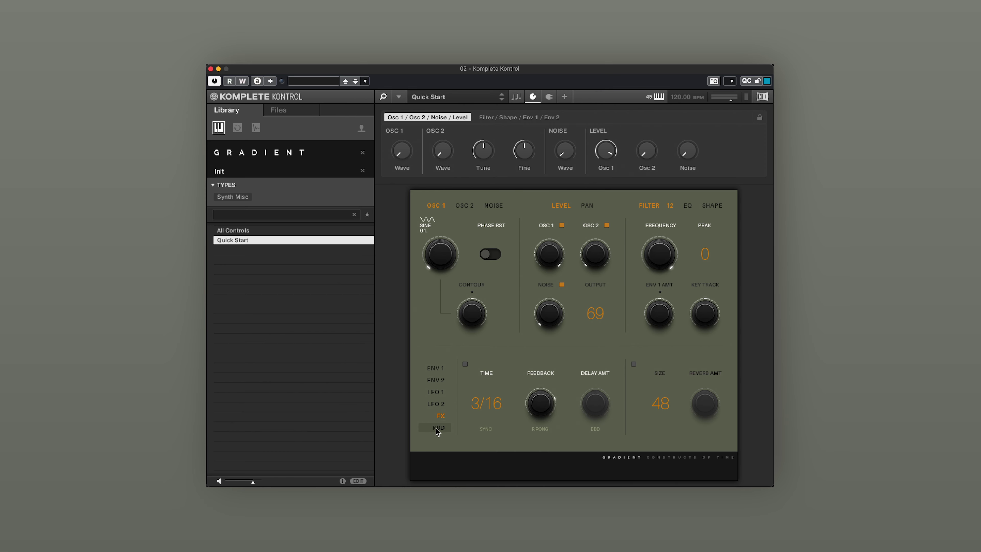
pyautogui.click(438, 428)
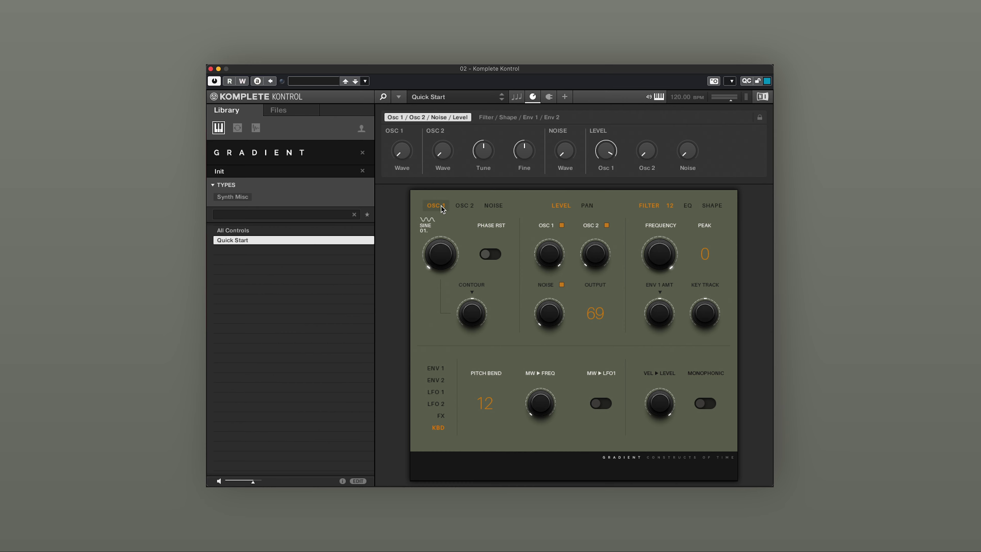
# - View the Osc 2 and Noise source controls, and return to Osc 1
pyautogui.click(462, 208)
pyautogui.click(494, 210)
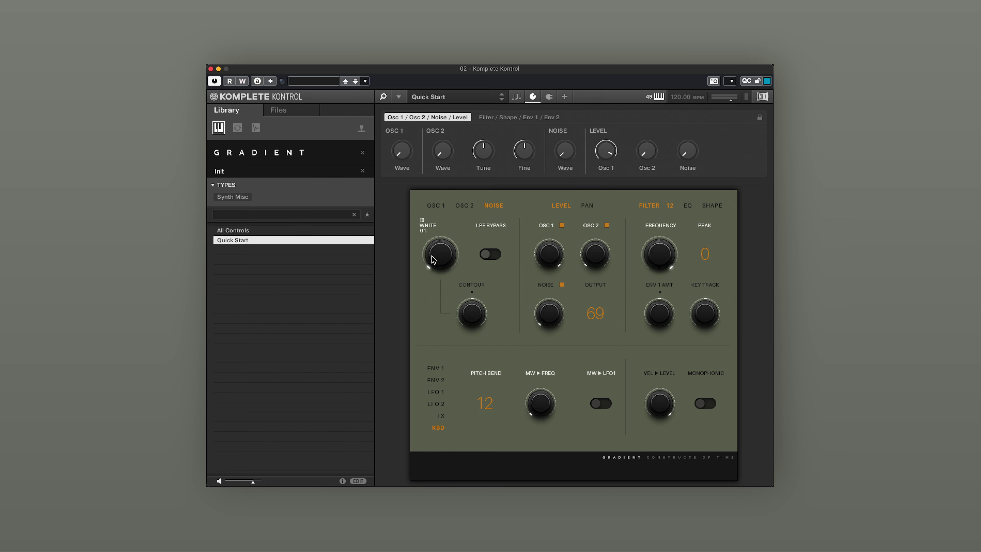
pyautogui.click(437, 208)
# - Sweep through the Osc 1 waveforms, including Saw A.Chorus and Lin FM D.Chorus, and return to Sine
pyautogui.moveTo(448, 257); pyautogui.dragTo(454, 212)
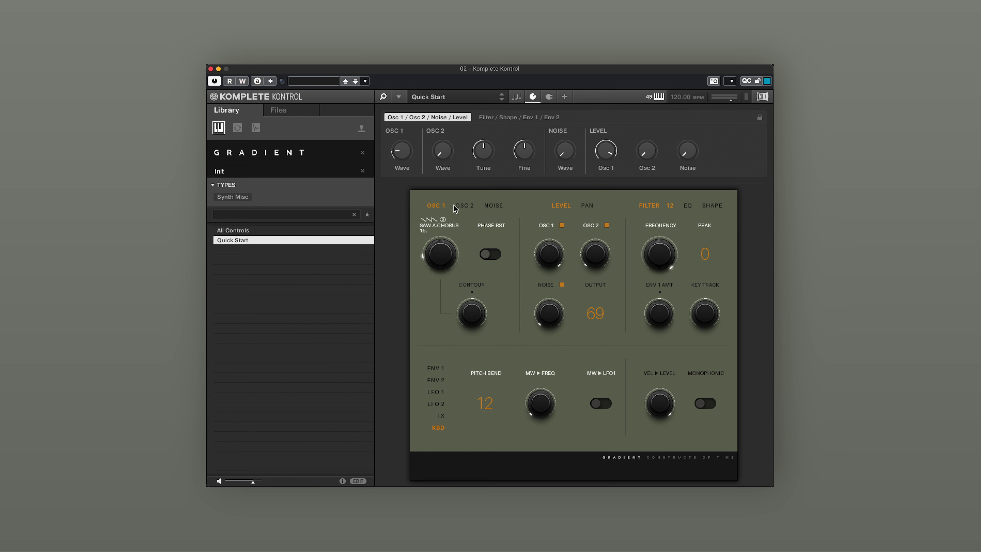
pyautogui.moveTo(444, 256); pyautogui.dragTo(443, 248)
pyautogui.moveTo(439, 252); pyautogui.dragTo(441, 306)
pyautogui.moveTo(440, 260); pyautogui.dragTo(446, 142)
pyautogui.moveTo(440, 255); pyautogui.dragTo(446, 186)
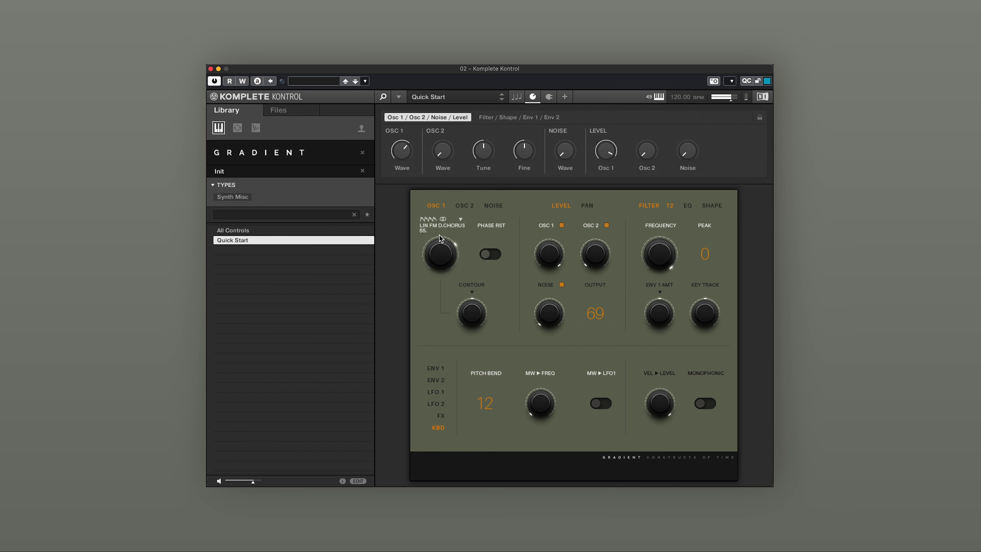
pyautogui.moveTo(440, 252); pyautogui.dragTo(440, 447)
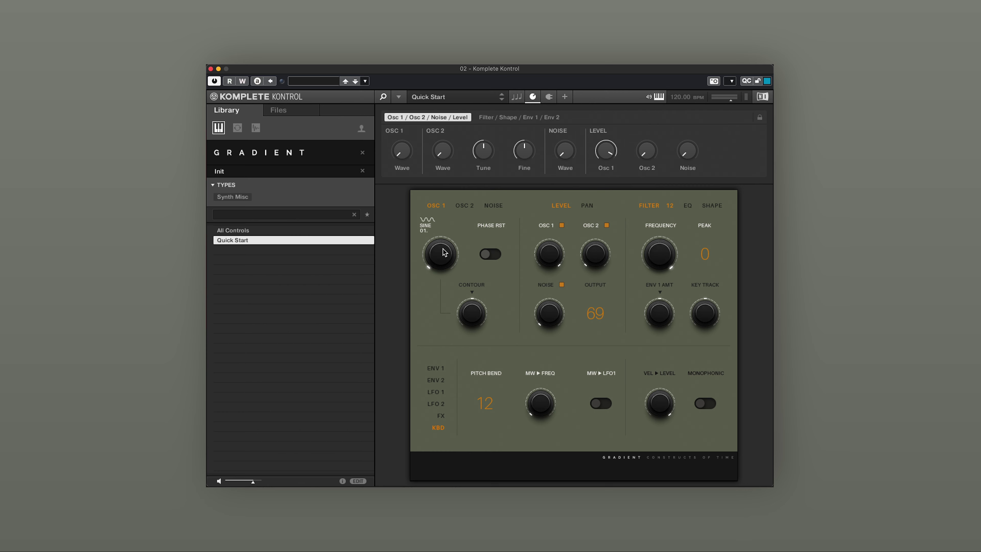
# - Browse the Osc 1 waveform list and choose waveform 16, SAW+SUB A.CHRS
pyautogui.moveTo(445, 252); pyautogui.dragTo(458, 205)
pyautogui.moveTo(448, 258); pyautogui.dragTo(446, 242)
pyautogui.click(439, 225)
pyautogui.scroll(-10, 450, 286)
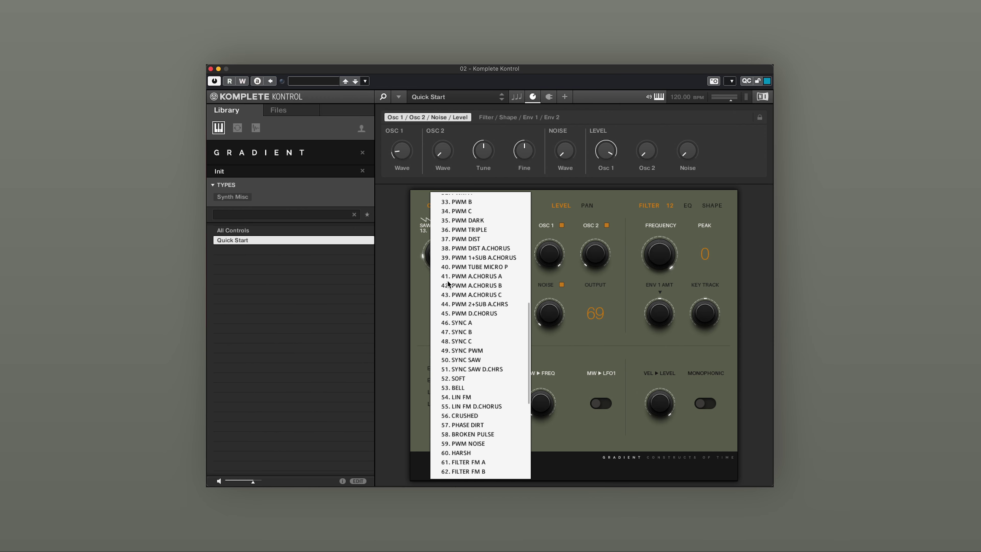
pyautogui.scroll(8, 455, 315)
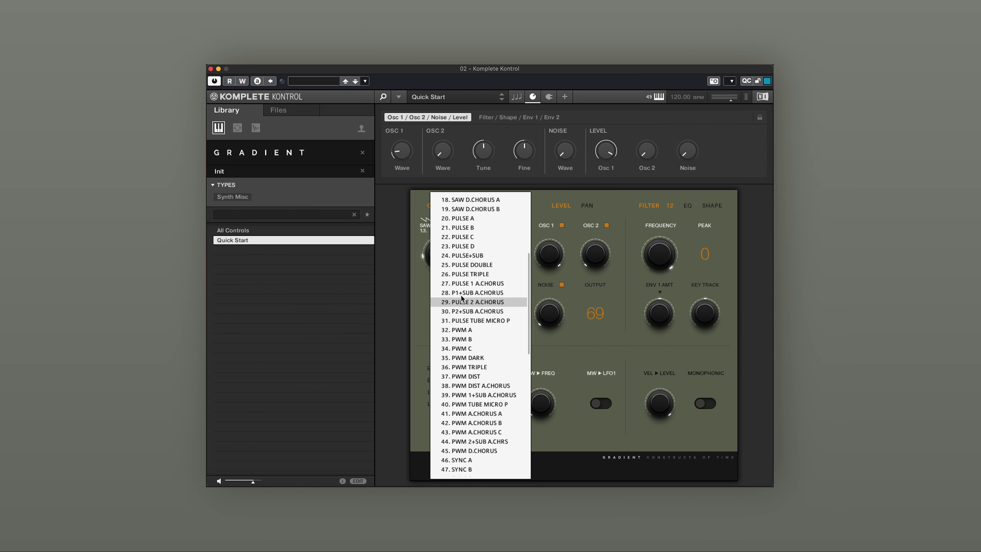
pyautogui.click(469, 248)
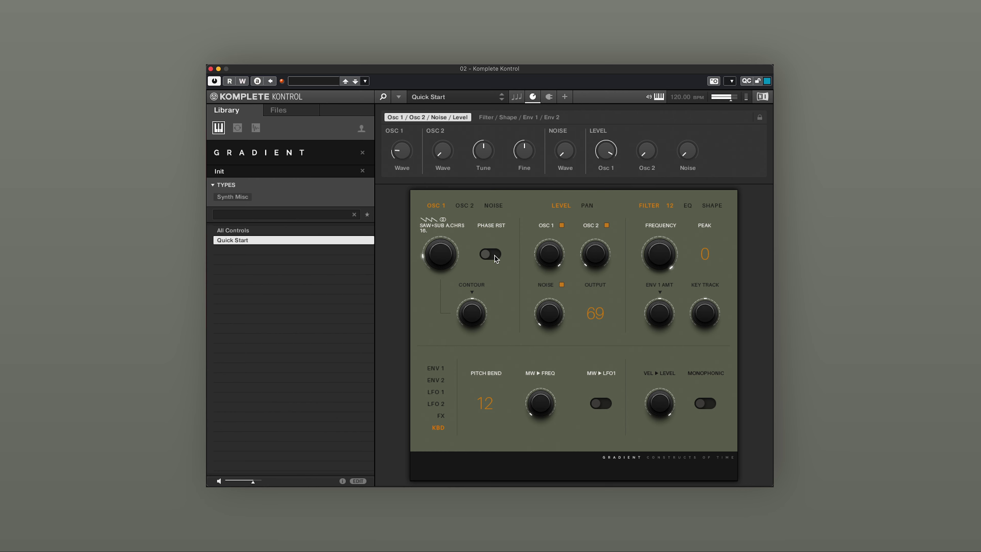
# - Try Osc 1's phase reset on and off, and vary its contour
pyautogui.click(495, 255)
pyautogui.click(490, 256)
pyautogui.moveTo(477, 317); pyautogui.dragTo(479, 304)
# - Raise the Osc 2 level to maximum and sweep the Osc 2 waveform to a different one
pyautogui.click(464, 207)
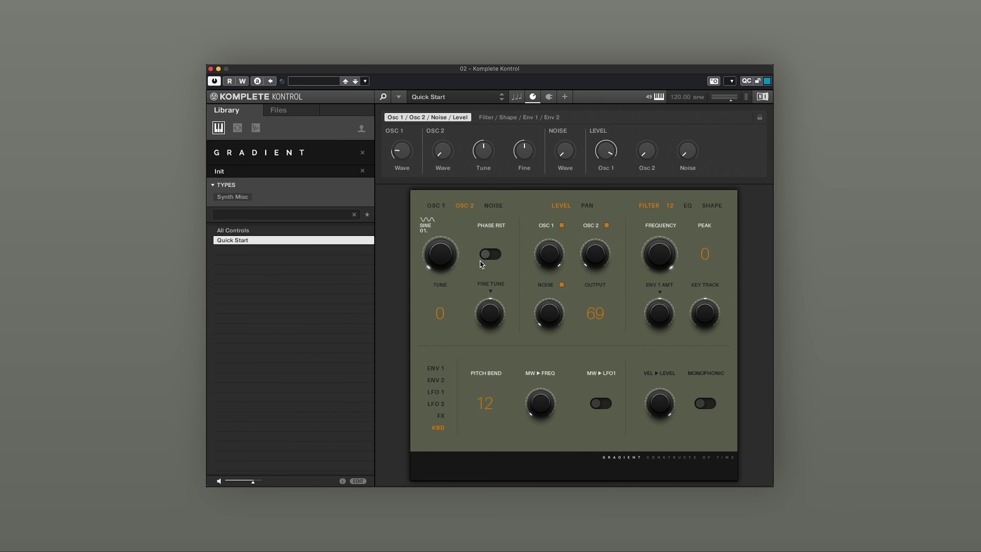
pyautogui.moveTo(450, 262); pyautogui.dragTo(448, 229)
pyautogui.moveTo(451, 185); pyautogui.dragTo(430, 478)
pyautogui.moveTo(594, 267); pyautogui.dragTo(596, 223)
pyautogui.moveTo(443, 255); pyautogui.dragTo(456, 182)
pyautogui.moveTo(442, 255); pyautogui.dragTo(442, 240)
# - Lower the Osc 2 tuning and detune it slightly with Fine Tune
pyautogui.moveTo(443, 321); pyautogui.dragTo(447, 346)
pyautogui.moveTo(496, 313); pyautogui.dragTo(489, 329)
pyautogui.moveTo(484, 326); pyautogui.dragTo(484, 321)
# - Open the Noise controls, turn the Osc 1 and Osc 2 levels down to zero, and raise the noise level to maximum
pyautogui.click(485, 209)
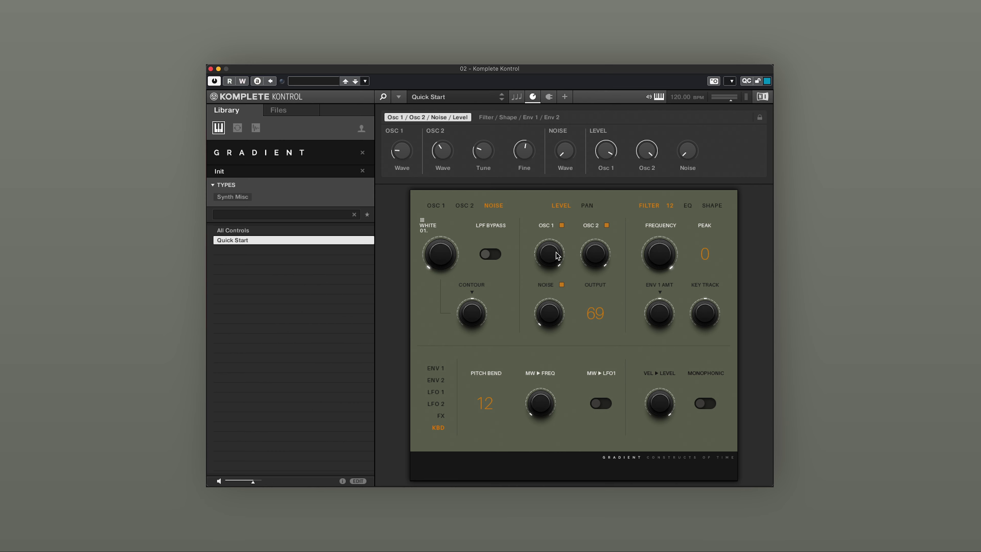
pyautogui.moveTo(557, 255); pyautogui.dragTo(558, 263)
pyautogui.moveTo(600, 286); pyautogui.dragTo(568, 476)
pyautogui.moveTo(554, 332); pyautogui.dragTo(574, 196)
# - Sweep the noise type to Computer and back to White, and try LPF bypass and contour with the filter frequency lowered
pyautogui.moveTo(443, 265); pyautogui.dragTo(453, 185)
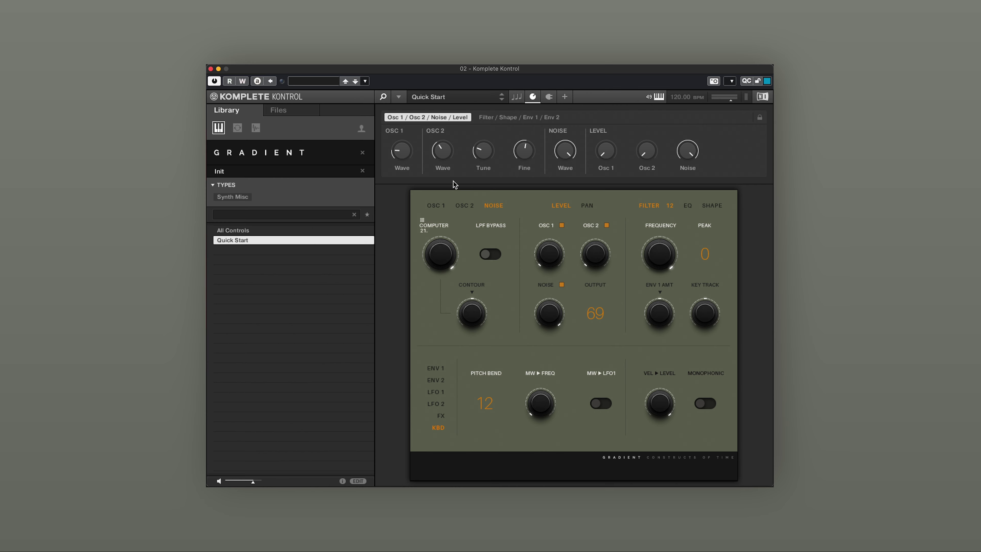
pyautogui.moveTo(445, 252); pyautogui.dragTo(440, 402)
pyautogui.moveTo(664, 255); pyautogui.dragTo(661, 291)
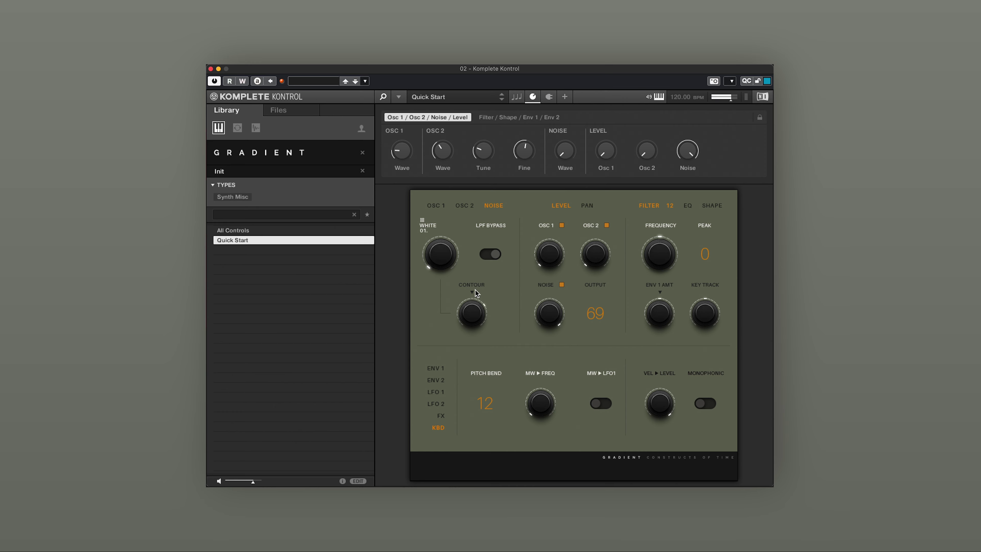
pyautogui.moveTo(475, 290); pyautogui.dragTo(476, 284)
# - Bring the Osc 1 and Osc 2 levels back up, reduce the noise level, and reopen the filter frequency
pyautogui.moveTo(553, 260); pyautogui.dragTo(560, 213)
pyautogui.moveTo(592, 252); pyautogui.dragTo(609, 138)
pyautogui.moveTo(555, 309); pyautogui.dragTo(542, 403)
pyautogui.moveTo(662, 257); pyautogui.dragTo(663, 212)
pyautogui.moveTo(548, 315); pyautogui.dragTo(549, 308)
# - Switch Osc 1 and Osc 2 off and back on, and point out the output level
pyautogui.click(562, 226)
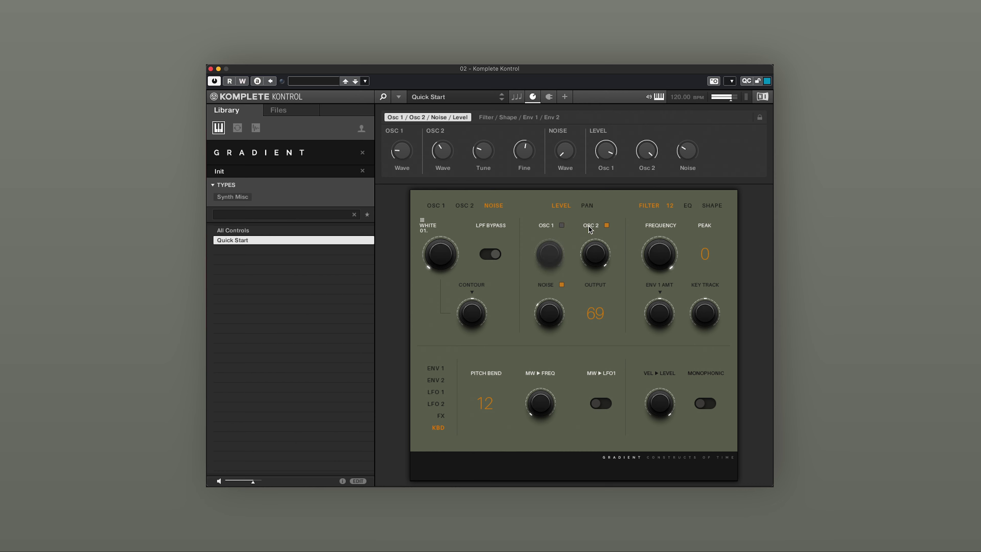
pyautogui.click(607, 226)
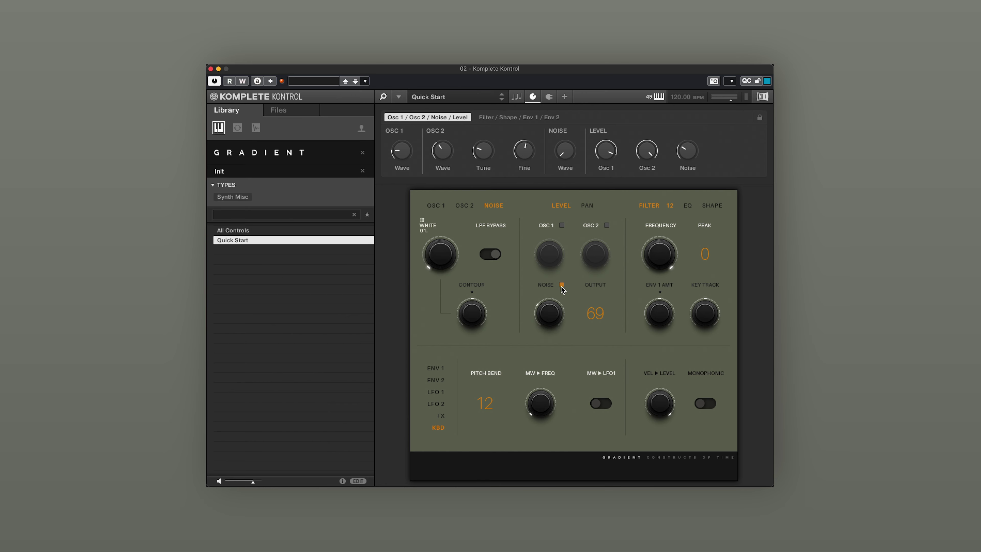
pyautogui.click(561, 225)
pyautogui.click(607, 226)
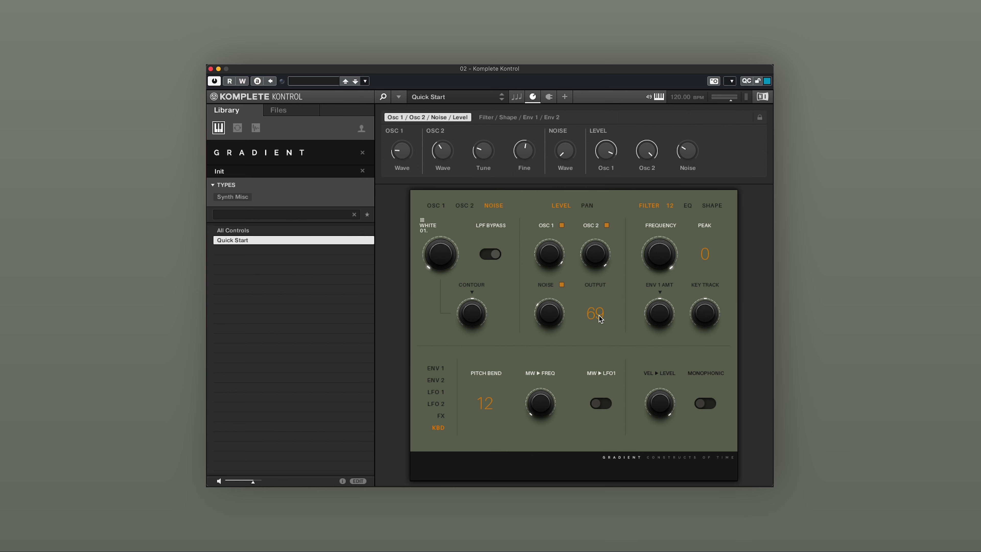
pyautogui.moveTo(601, 318); pyautogui.dragTo(601, 317)
# - Try the oscillator panning and the pan modes, and set the pan mode to RND with a pan amount of 26
pyautogui.click(589, 208)
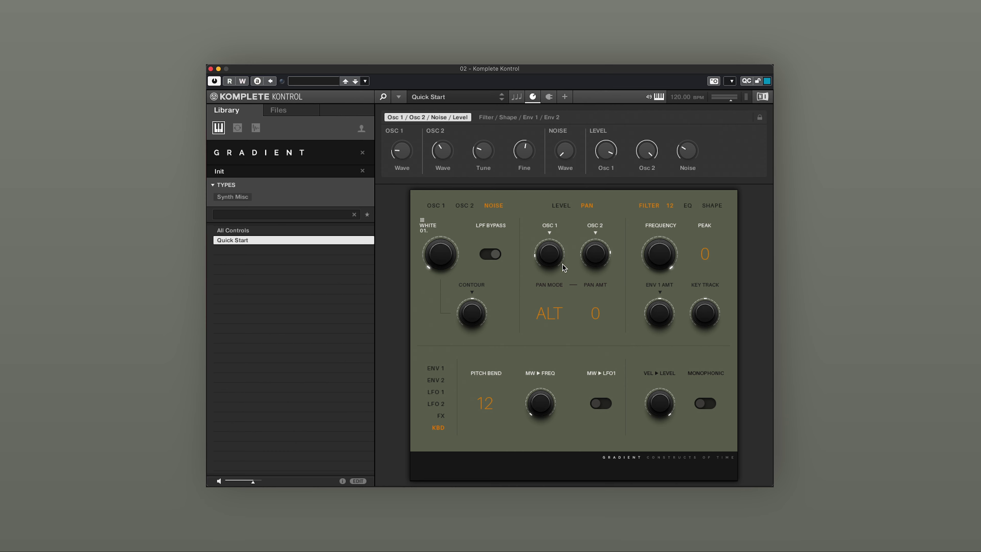
pyautogui.moveTo(561, 257); pyautogui.dragTo(564, 227)
pyautogui.moveTo(548, 323); pyautogui.dragTo(557, 304)
pyautogui.moveTo(595, 313); pyautogui.dragTo(601, 294)
pyautogui.moveTo(554, 319); pyautogui.dragTo(552, 363)
pyautogui.moveTo(598, 317); pyautogui.dragTo(613, 251)
pyautogui.moveTo(555, 314); pyautogui.dragTo(555, 294)
pyautogui.moveTo(594, 321); pyautogui.dragTo(586, 362)
# - Set the filter peak to 56 and lower the filter frequency to just under its midpoint
pyautogui.moveTo(657, 283)
pyautogui.mouseDown()
pyautogui.moveTo(654, 315)
pyautogui.moveTo(652, 293)
pyautogui.mouseUp()
pyautogui.moveTo(658, 265)
pyautogui.mouseDown()
pyautogui.moveTo(658, 236)
pyautogui.moveTo(649, 264)
pyautogui.mouseUp()
pyautogui.moveTo(709, 258); pyautogui.dragTo(656, 258)
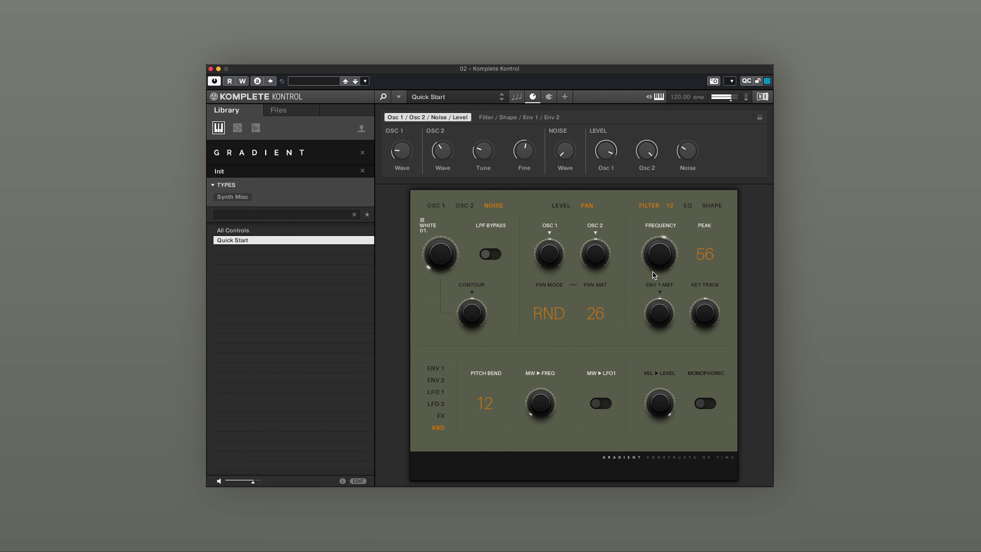
pyautogui.moveTo(654, 272); pyautogui.dragTo(655, 285)
# - Try positive and negative Env 1 amounts on the filter while shaping Env 1's attack and decay
pyautogui.moveTo(661, 319); pyautogui.dragTo(664, 299)
pyautogui.click(436, 368)
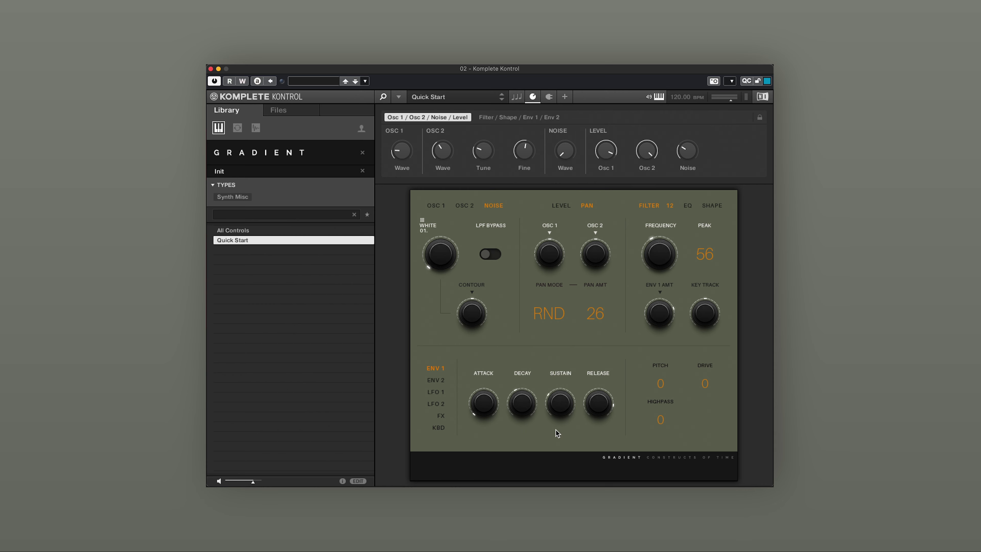
pyautogui.moveTo(528, 410); pyautogui.dragTo(526, 388)
pyautogui.moveTo(710, 269); pyautogui.dragTo(709, 275)
pyautogui.moveTo(667, 312); pyautogui.dragTo(658, 358)
pyautogui.moveTo(663, 292); pyautogui.dragTo(661, 313)
pyautogui.moveTo(492, 411); pyautogui.dragTo(489, 399)
# - Readjust the filter's frequency and Env 1 amount, set the peak to 45, and vary the key tracking
pyautogui.moveTo(672, 261); pyautogui.dragTo(672, 253)
pyautogui.moveTo(661, 313); pyautogui.dragTo(660, 303)
pyautogui.moveTo(714, 255); pyautogui.dragTo(713, 262)
pyautogui.moveTo(709, 323)
pyautogui.mouseDown()
pyautogui.moveTo(698, 388)
pyautogui.moveTo(699, 308)
pyautogui.moveTo(698, 325)
pyautogui.mouseUp()
# - Compare the filter slopes while moving the filter frequency, and return the slope to 12
pyautogui.click(671, 207)
pyautogui.click(672, 208)
pyautogui.moveTo(671, 251); pyautogui.dragTo(673, 270)
pyautogui.click(671, 207)
# - Try the EQ's highpass and set Air to 42, switching between the EQ and filter controls
pyautogui.click(689, 207)
pyautogui.moveTo(669, 259)
pyautogui.mouseDown()
pyautogui.moveTo(674, 223)
pyautogui.moveTo(665, 269)
pyautogui.mouseUp()
pyautogui.moveTo(708, 257); pyautogui.dragTo(714, 230)
pyautogui.click(655, 208)
pyautogui.click(688, 206)
pyautogui.moveTo(702, 250); pyautogui.dragTo(699, 243)
pyautogui.click(651, 208)
pyautogui.click(688, 208)
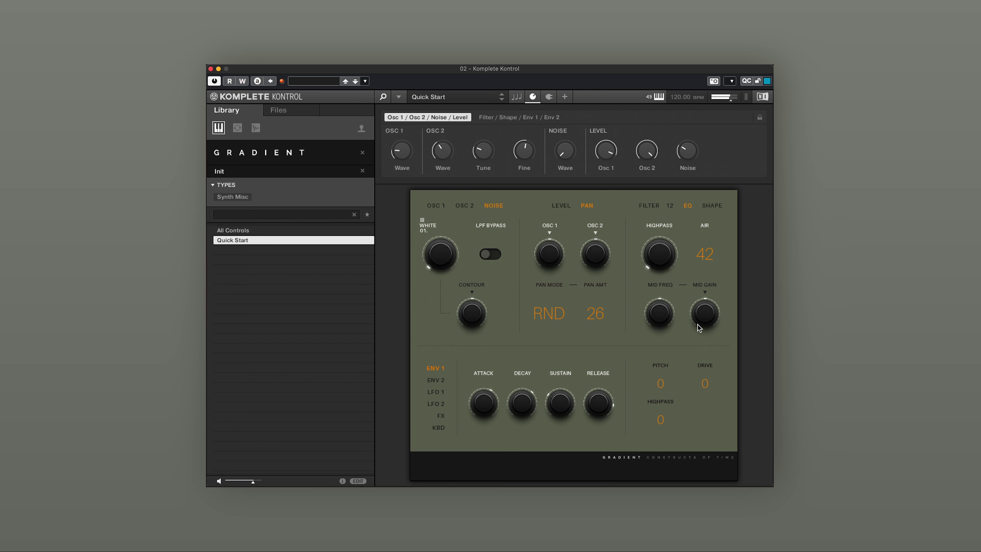
# - Vary the EQ's mid frequency and sweep its mid gain down and up
pyautogui.moveTo(656, 312); pyautogui.dragTo(656, 309)
pyautogui.moveTo(712, 315); pyautogui.dragTo(698, 369)
pyautogui.moveTo(702, 319); pyautogui.dragTo(690, 348)
pyautogui.moveTo(694, 308); pyautogui.dragTo(700, 279)
# - Try the Shape drive against different filter peak and frequency settings, and reduce the drive
pyautogui.click(712, 205)
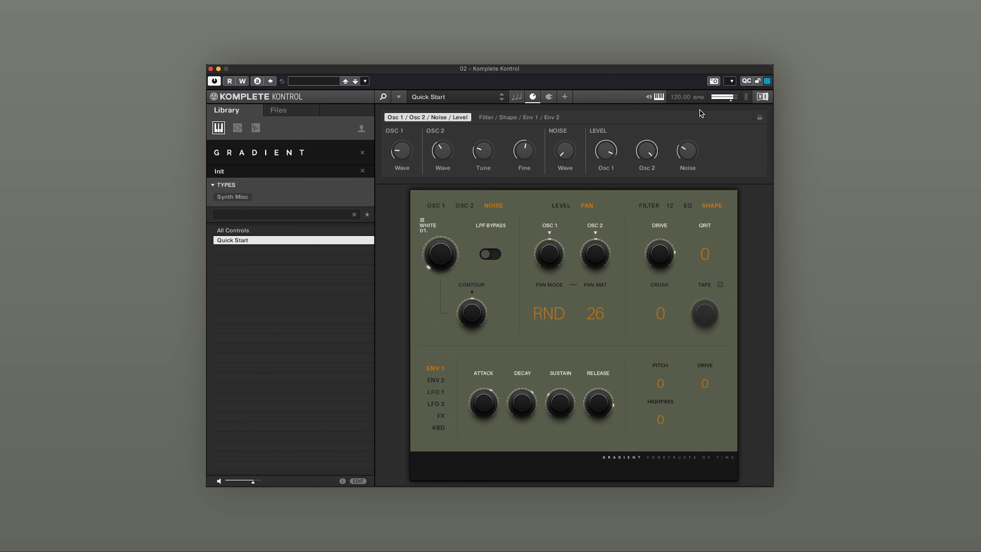
pyautogui.click(647, 207)
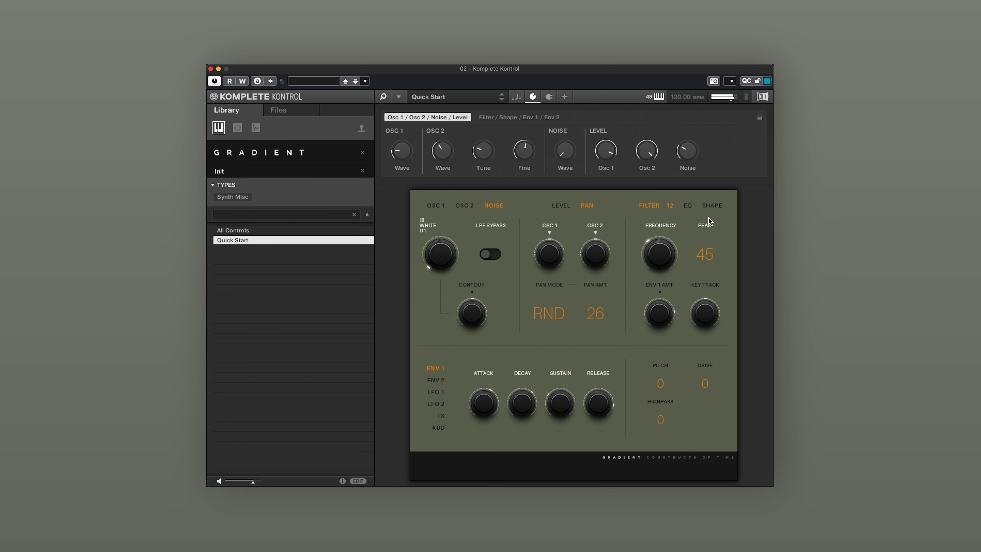
pyautogui.moveTo(709, 255); pyautogui.dragTo(662, 242)
pyautogui.moveTo(660, 258); pyautogui.dragTo(658, 270)
pyautogui.click(712, 205)
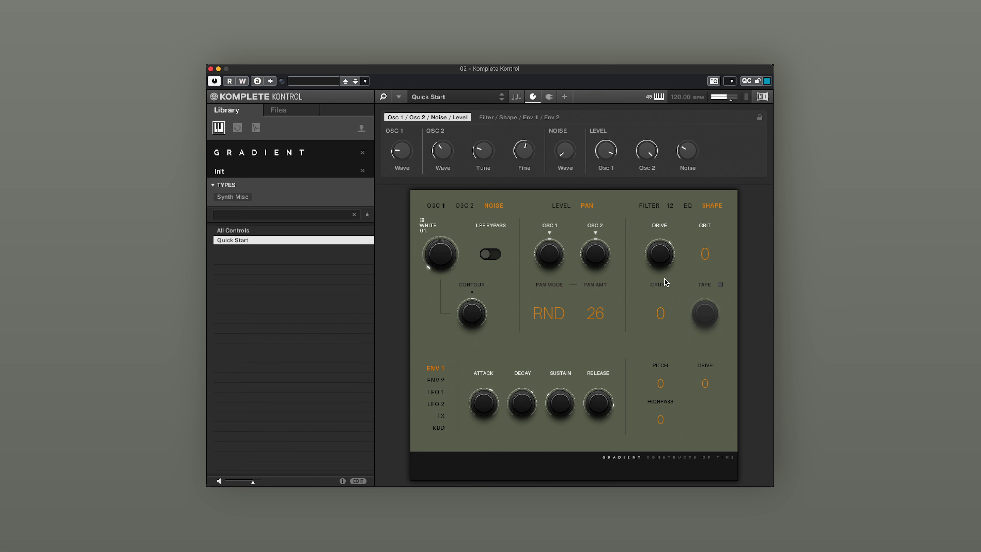
pyautogui.moveTo(674, 241); pyautogui.dragTo(659, 307)
# - Raise the Shape grit and set the filter peak to 61 while adjusting the filter frequency
pyautogui.moveTo(709, 260)
pyautogui.mouseDown()
pyautogui.moveTo(714, 214)
pyautogui.moveTo(713, 242)
pyautogui.mouseUp()
pyautogui.click(649, 206)
pyautogui.moveTo(702, 261); pyautogui.dragTo(707, 238)
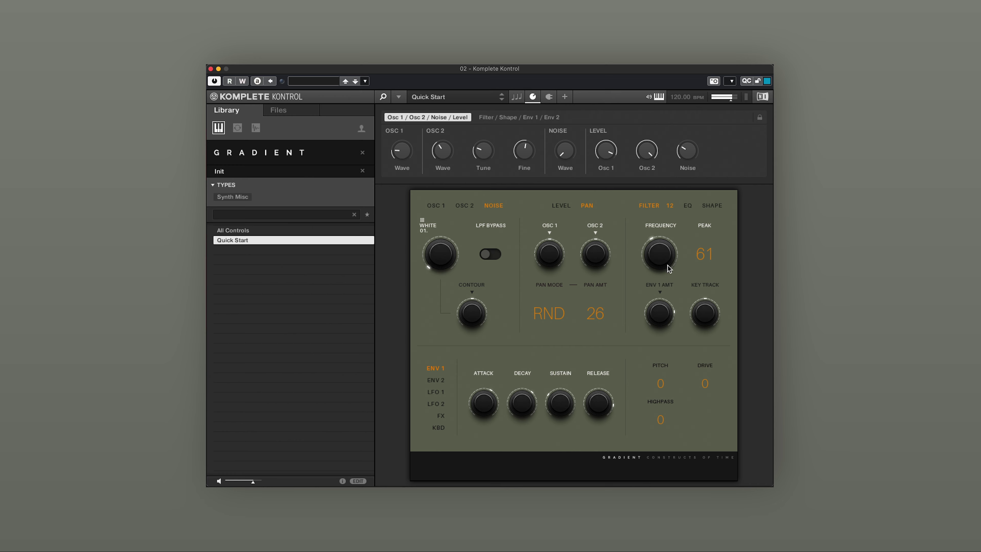
pyautogui.moveTo(667, 268); pyautogui.dragTo(668, 271)
# - Reduce the Shape grit to 27 and lower the filter peak to 39
pyautogui.click(712, 205)
pyautogui.moveTo(710, 258); pyautogui.dragTo(704, 305)
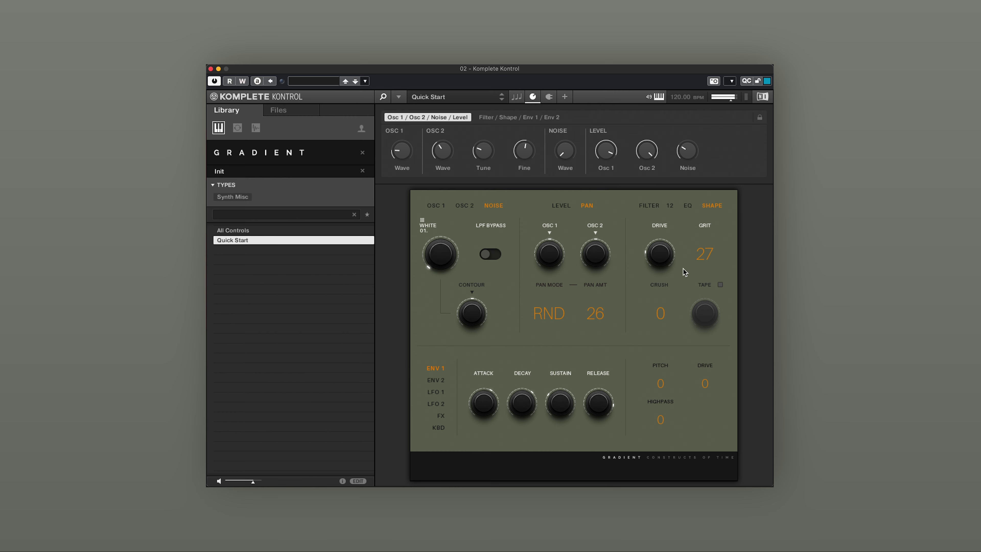
pyautogui.scroll(5, 704, 248)
pyautogui.scroll(-2, 704, 247)
pyautogui.click(653, 209)
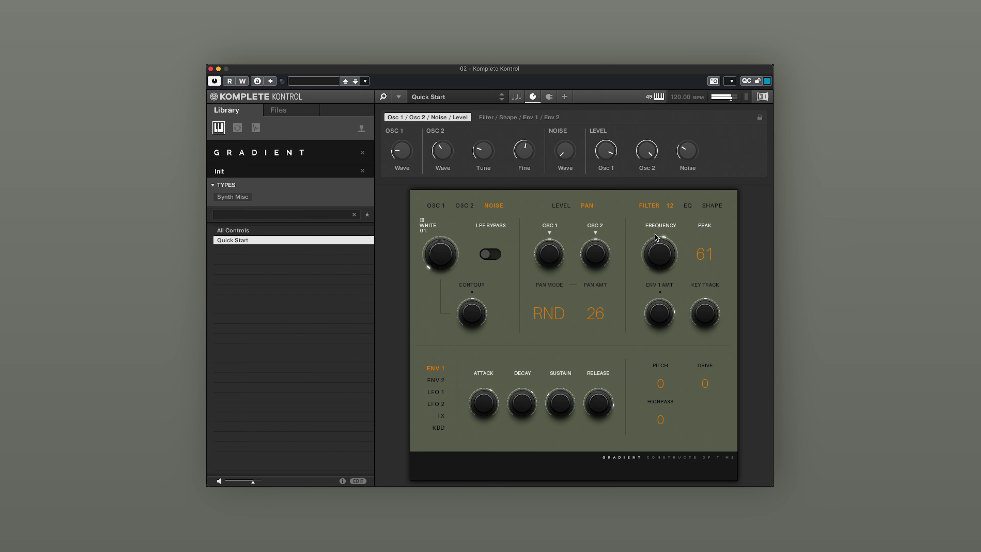
pyautogui.scroll(-10, 705, 255)
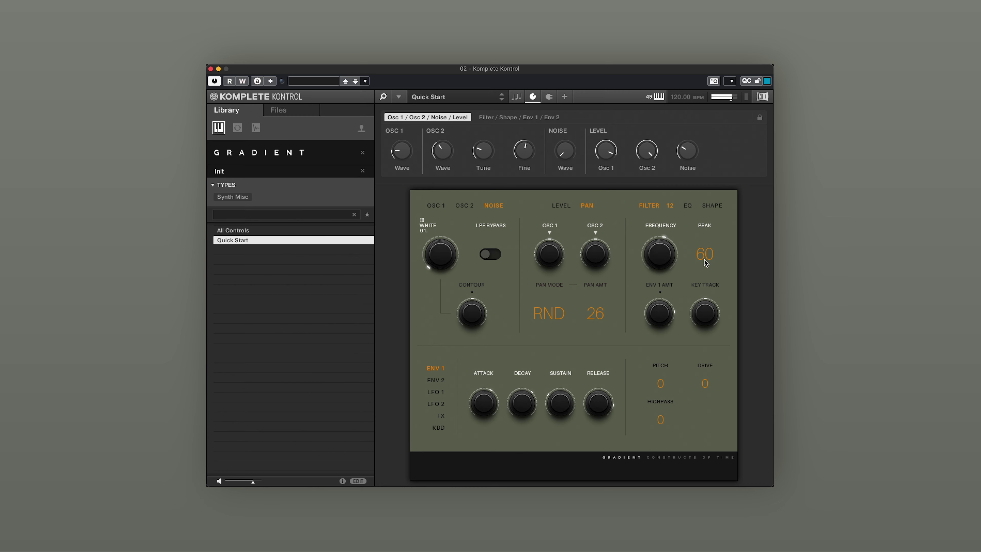
# - Set the Shape grit to 0 and the crush to 86, and return to the filter controls
pyautogui.click(714, 209)
pyautogui.scroll(-15, 705, 255)
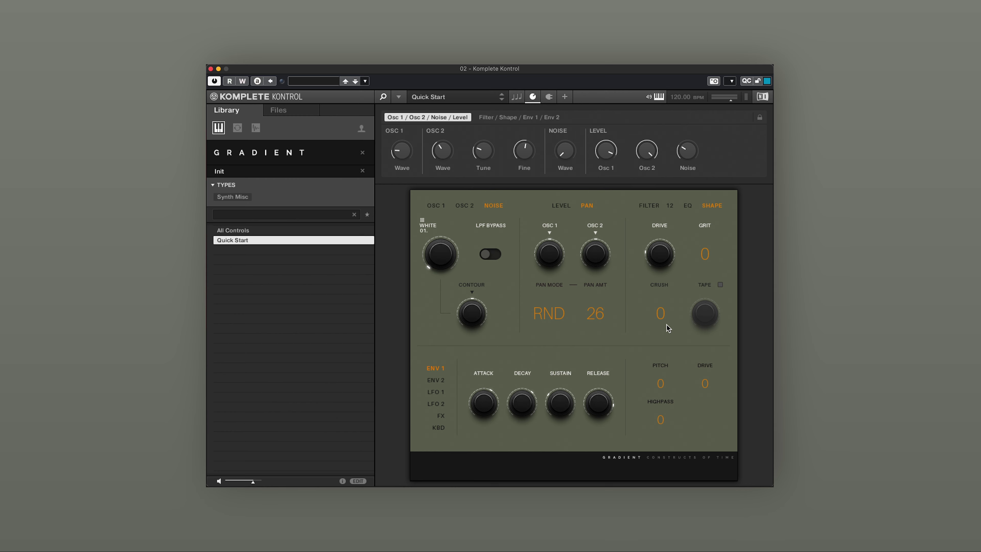
pyautogui.scroll(5, 670, 320)
pyautogui.moveTo(672, 287); pyautogui.dragTo(673, 274)
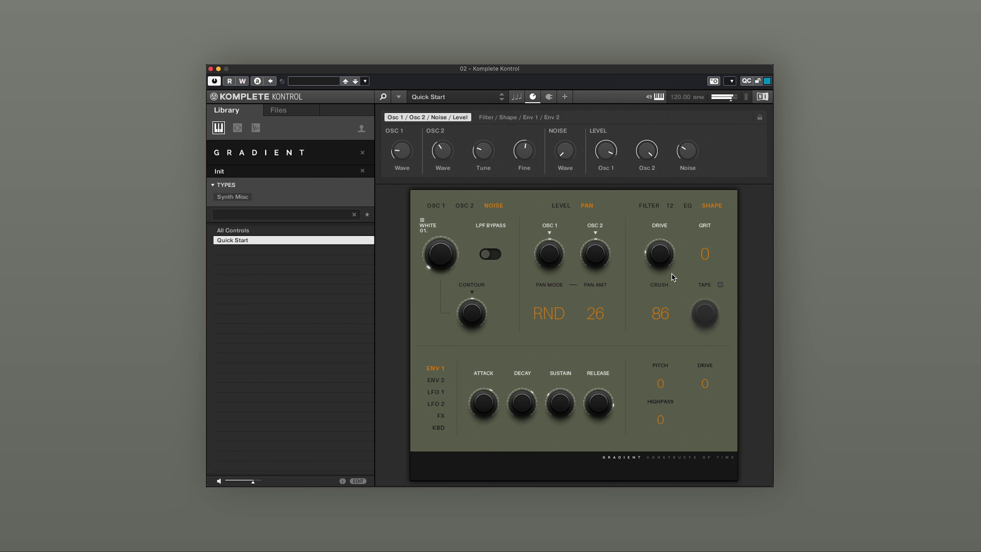
pyautogui.click(651, 209)
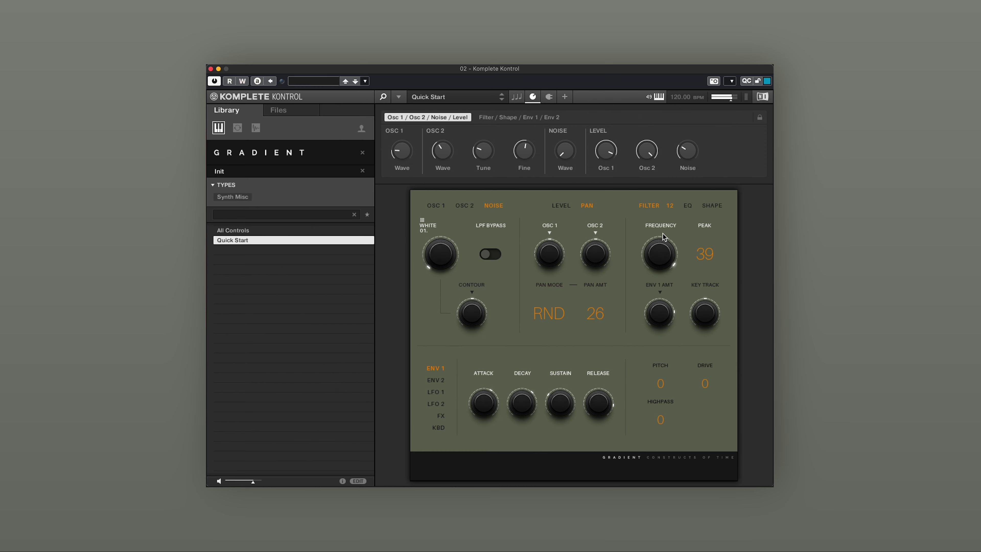
# - Lower the filter frequency to about its midpoint, check the EQ and return to the Shape controls
pyautogui.moveTo(661, 239); pyautogui.dragTo(659, 262)
pyautogui.moveTo(658, 266)
pyautogui.mouseDown()
pyautogui.moveTo(658, 282)
pyautogui.moveTo(663, 258)
pyautogui.mouseUp()
pyautogui.click(688, 206)
pyautogui.click(711, 205)
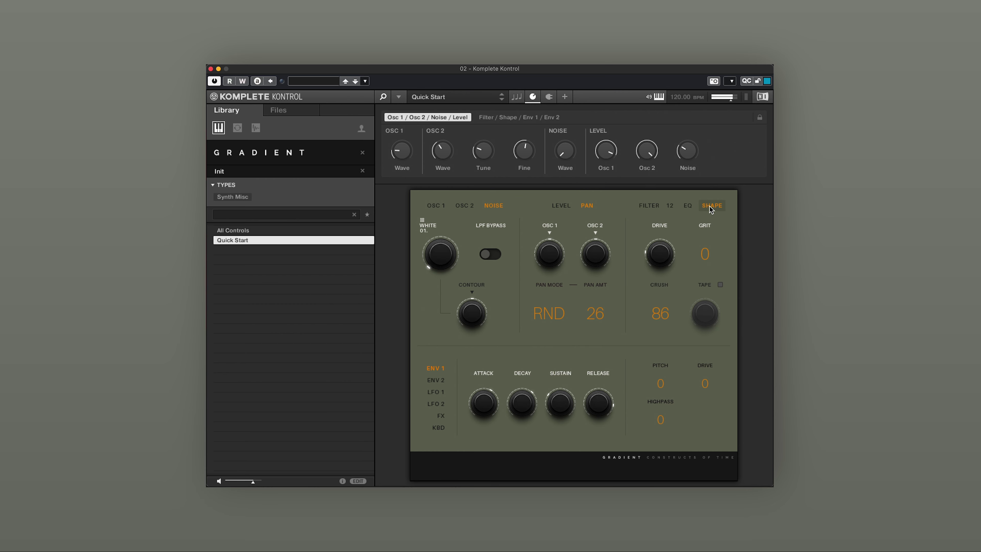
# - Set the Shape crush to 0 and try the tape effect at reduced amounts with the output level at 81
pyautogui.moveTo(662, 330); pyautogui.dragTo(659, 352)
pyautogui.click(722, 286)
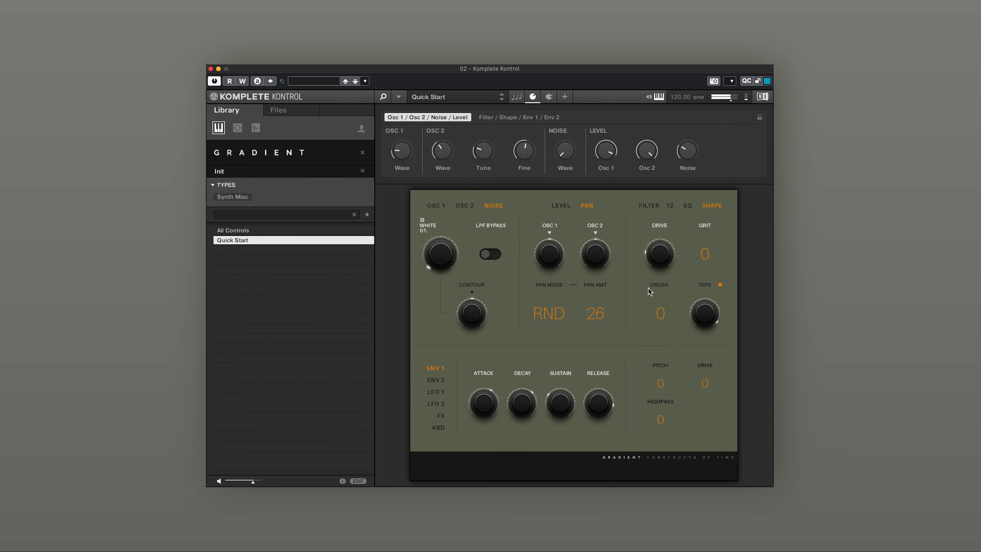
pyautogui.click(573, 205)
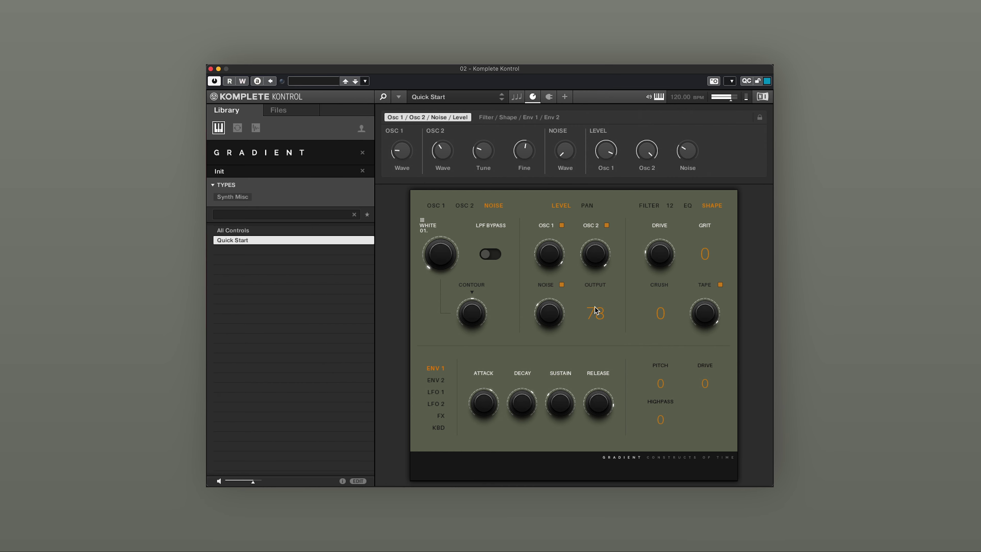
pyautogui.moveTo(710, 327); pyautogui.dragTo(703, 351)
pyautogui.moveTo(701, 350); pyautogui.dragTo(701, 347)
pyautogui.click(721, 285)
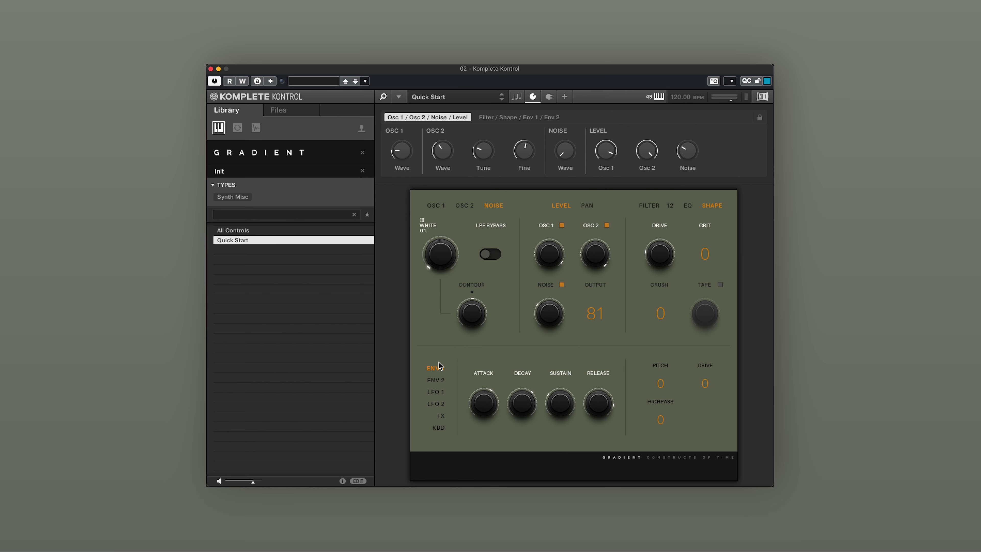
# - Look through the Env 2, LFO 1, LFO 2, FX and KBD controls and return to Env 1
pyautogui.click(437, 381)
pyautogui.click(437, 391)
pyautogui.click(437, 404)
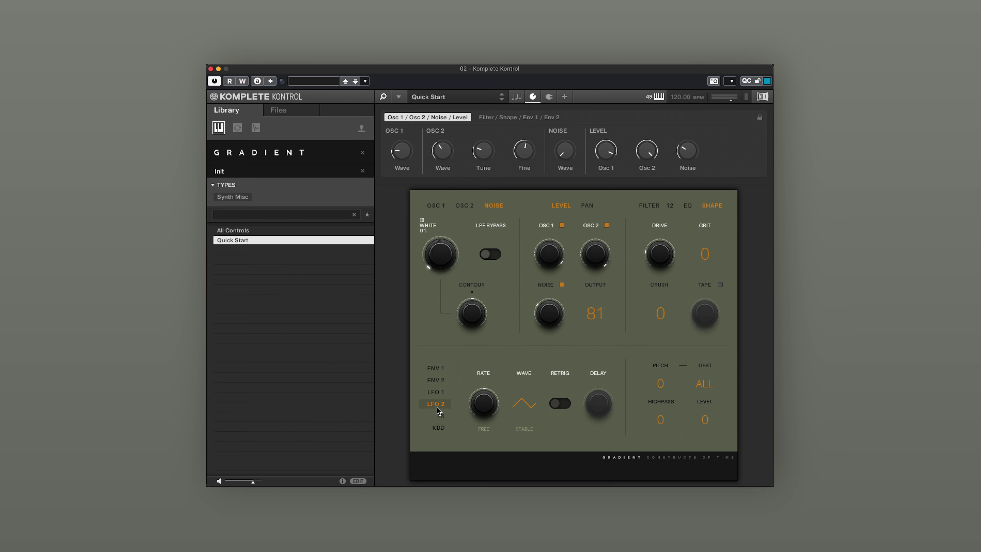
pyautogui.click(441, 415)
pyautogui.click(439, 428)
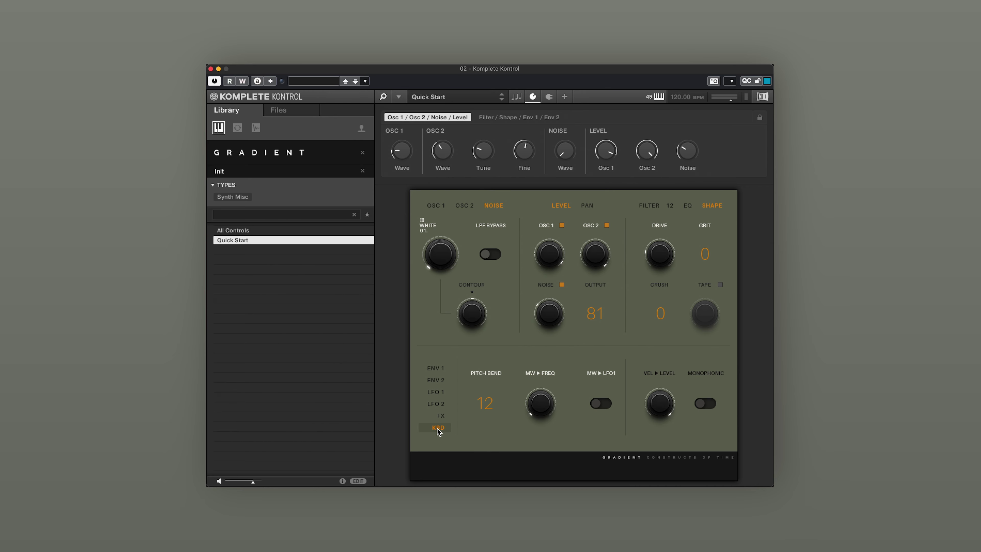
pyautogui.click(435, 369)
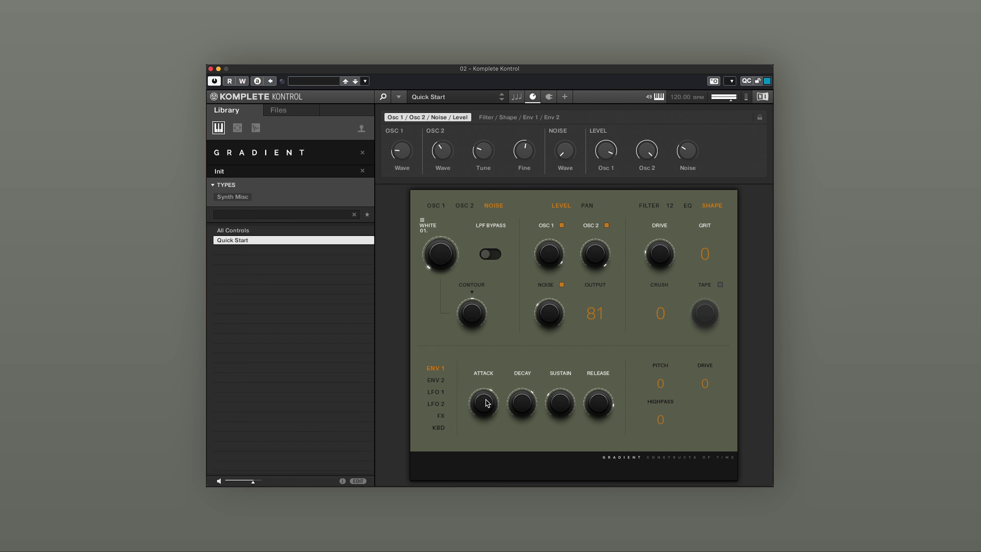
# - Show the filter controls, lower the peak, and try different Env 1 pitch modulation amounts
pyautogui.click(647, 209)
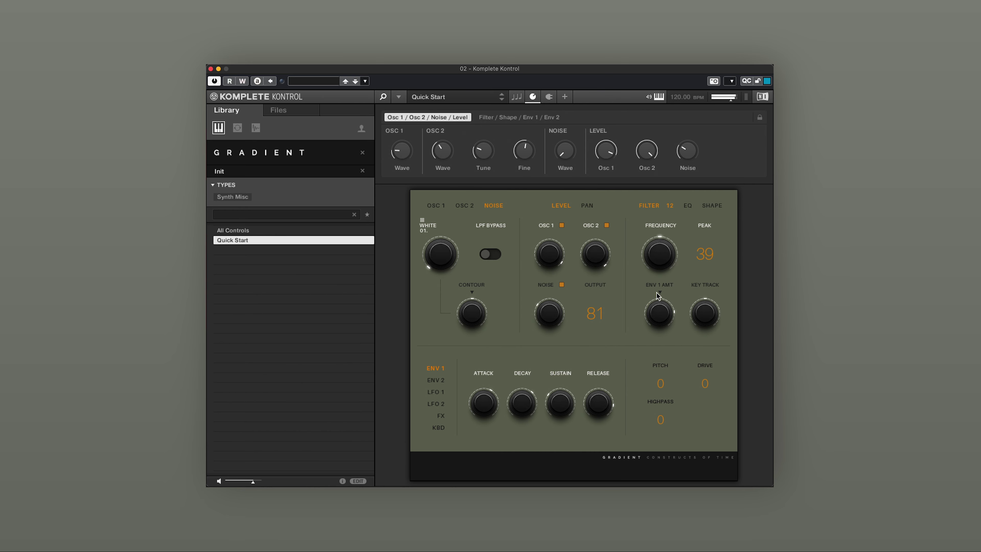
pyautogui.moveTo(704, 255); pyautogui.dragTo(701, 263)
pyautogui.moveTo(662, 391); pyautogui.dragTo(677, 306)
pyautogui.moveTo(669, 385); pyautogui.dragTo(670, 423)
pyautogui.moveTo(664, 386); pyautogui.dragTo(673, 349)
# - Raise Env 1's decay and sustain, and set the filter peak to 18
pyautogui.moveTo(519, 401); pyautogui.dragTo(522, 373)
pyautogui.moveTo(556, 408); pyautogui.dragTo(565, 382)
pyautogui.moveTo(706, 248); pyautogui.dragTo(708, 266)
# - Raise Env 2's attack, adjust its sustain and try different destinations for its pitch modulation
pyautogui.click(435, 381)
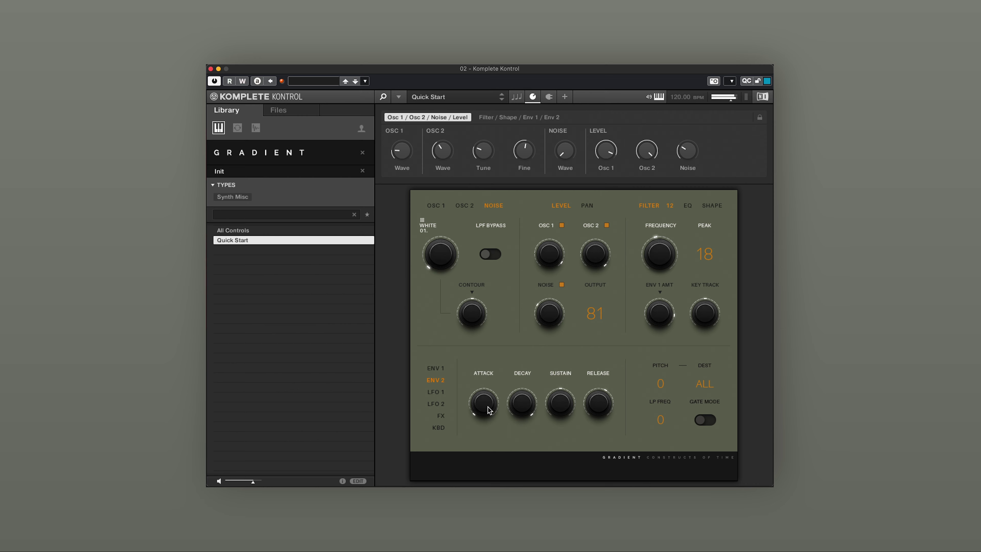
pyautogui.moveTo(488, 405); pyautogui.dragTo(497, 339)
pyautogui.moveTo(576, 409); pyautogui.dragTo(572, 398)
pyautogui.moveTo(714, 384); pyautogui.dragTo(719, 377)
pyautogui.moveTo(718, 381); pyautogui.dragTo(717, 391)
# - Try Env 2's gate mode on and off, and reduce the attack
pyautogui.click(708, 423)
pyautogui.click(709, 423)
pyautogui.click(713, 423)
pyautogui.moveTo(490, 404); pyautogui.dragTo(486, 421)
# - Set LFO 1's pitch modulation to 14, and try a tempo-synced rate before switching back to free
pyautogui.click(436, 392)
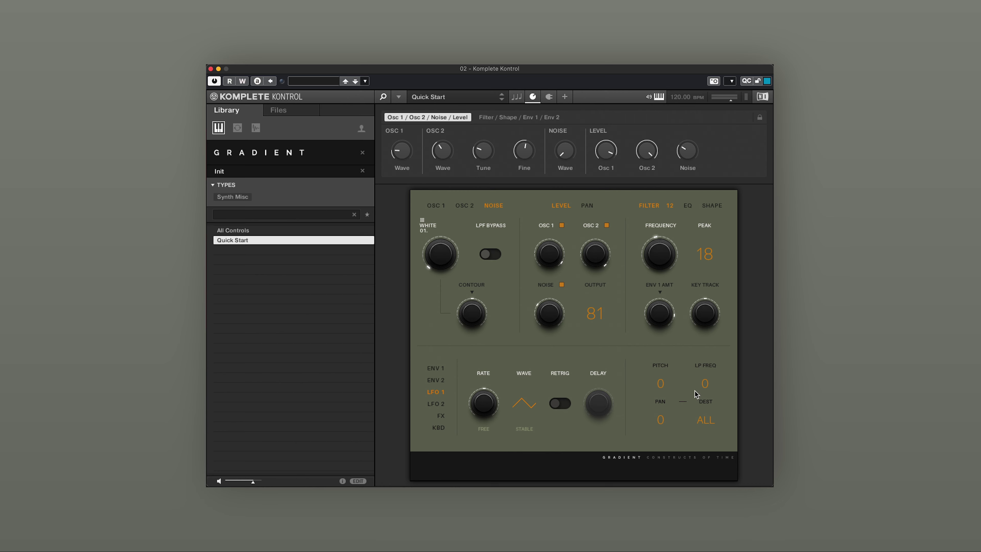
pyautogui.moveTo(667, 386); pyautogui.dragTo(670, 376)
pyautogui.click(484, 430)
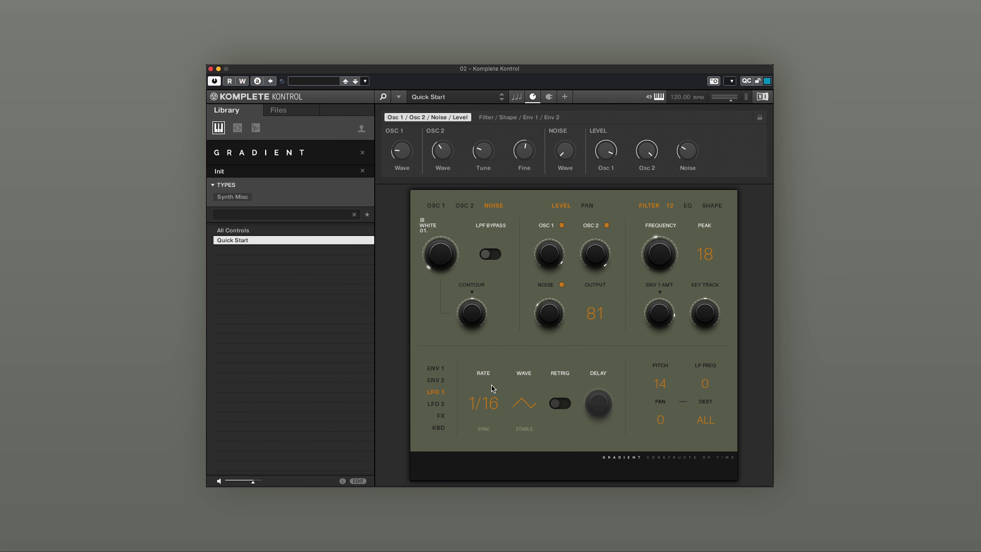
pyautogui.moveTo(485, 406); pyautogui.dragTo(486, 401)
pyautogui.click(485, 429)
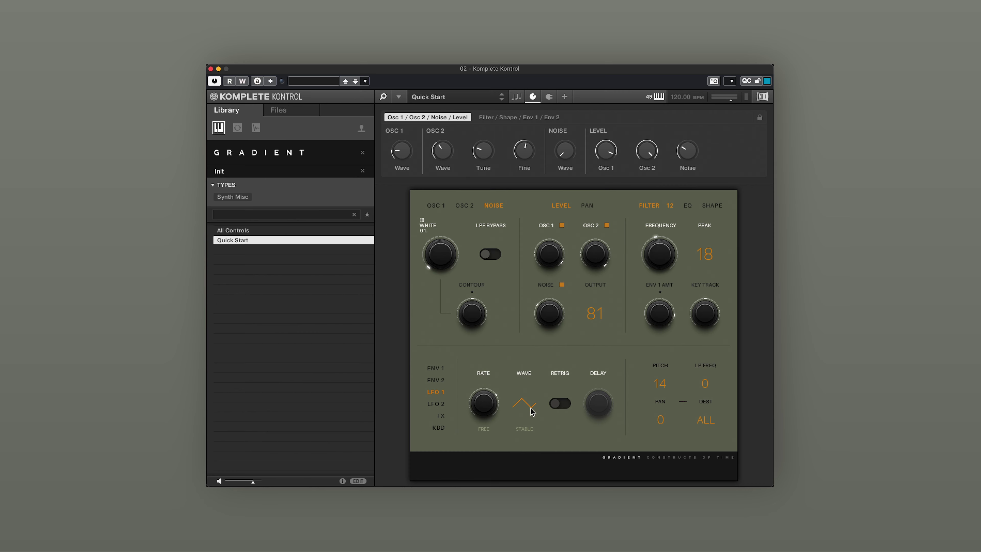
# - Try different LFO 1 waveforms and rates, and switch the triangle wave to unstable
pyautogui.moveTo(532, 409); pyautogui.dragTo(534, 389)
pyautogui.moveTo(484, 408); pyautogui.dragTo(532, 387)
pyautogui.click(528, 431)
pyautogui.click(527, 409)
pyautogui.moveTo(491, 406); pyautogui.dragTo(492, 401)
# - Set LFO 1's pitch modulation to 9, and turn on retrigger with a longer delay
pyautogui.moveTo(661, 379); pyautogui.dragTo(662, 383)
pyautogui.click(563, 404)
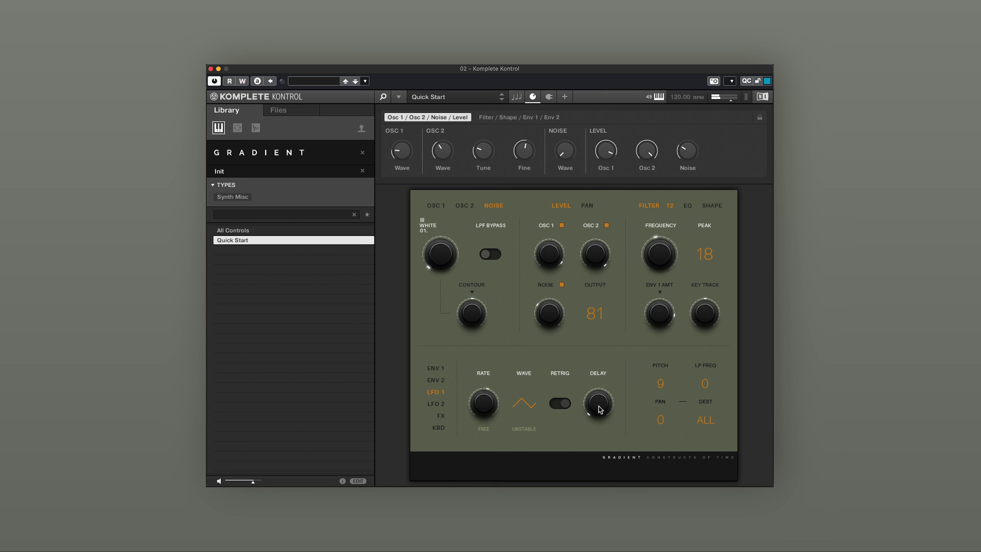
pyautogui.moveTo(600, 407); pyautogui.dragTo(609, 381)
# - Try stronger and weaker LFO 1 pitch modulation, and set it to 11
pyautogui.moveTo(661, 387); pyautogui.dragTo(667, 332)
pyautogui.moveTo(664, 386); pyautogui.dragTo(659, 424)
pyautogui.moveTo(662, 384); pyautogui.dragTo(664, 393)
pyautogui.moveTo(670, 383); pyautogui.dragTo(664, 392)
# - Try various LFO 1 pan amounts and destinations, setting pan to 78 and the destination to 2
pyautogui.moveTo(706, 422); pyautogui.dragTo(696, 476)
pyautogui.moveTo(660, 425); pyautogui.dragTo(663, 379)
pyautogui.moveTo(663, 422); pyautogui.dragTo(662, 400)
pyautogui.moveTo(707, 424); pyautogui.dragTo(705, 373)
pyautogui.moveTo(663, 414); pyautogui.dragTo(663, 449)
pyautogui.click(714, 421)
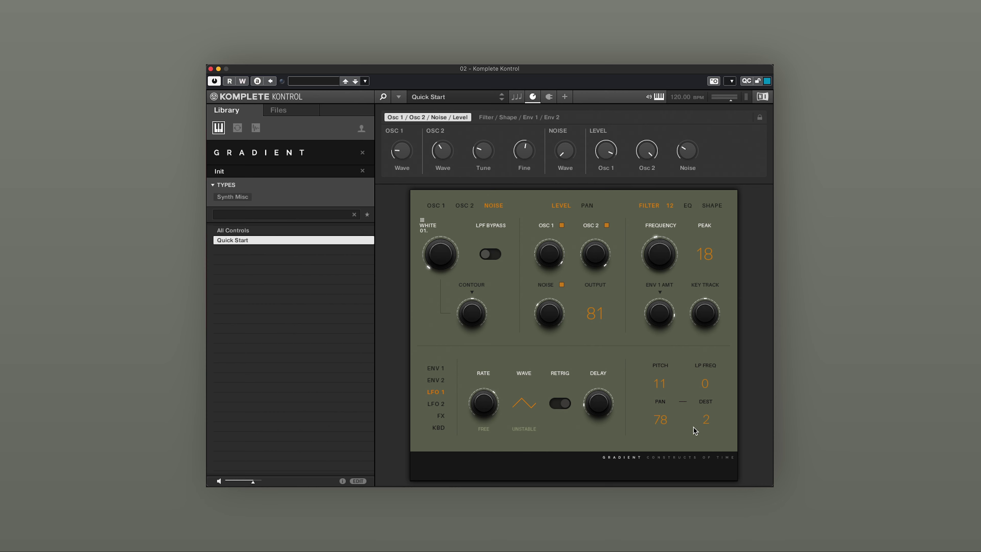
# - Reset LFO 1's pan modulation to 0 with the destination on ALL, and adjust the delay
pyautogui.click(712, 421)
pyautogui.moveTo(662, 438); pyautogui.dragTo(656, 482)
pyautogui.moveTo(664, 438); pyautogui.dragTo(662, 425)
pyautogui.moveTo(606, 391); pyautogui.dragTo(614, 400)
# - Check LFO 2, turn on the FX delay and set its synced time to 1/8
pyautogui.click(436, 404)
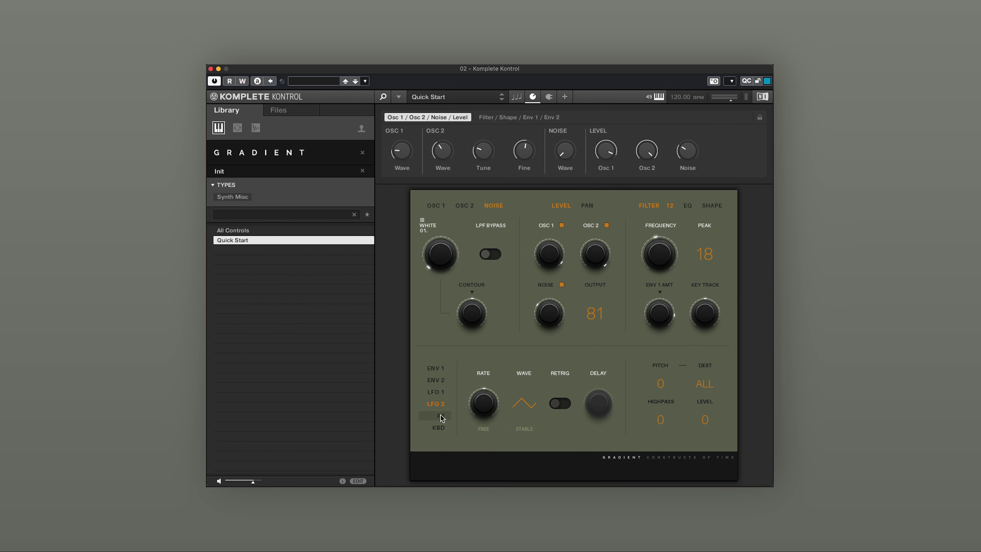
pyautogui.click(441, 416)
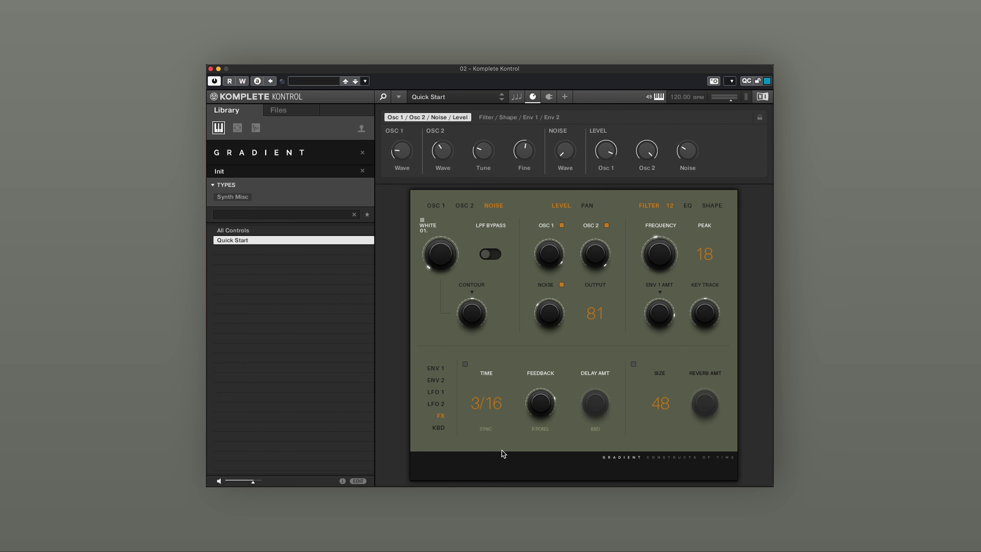
pyautogui.click(467, 365)
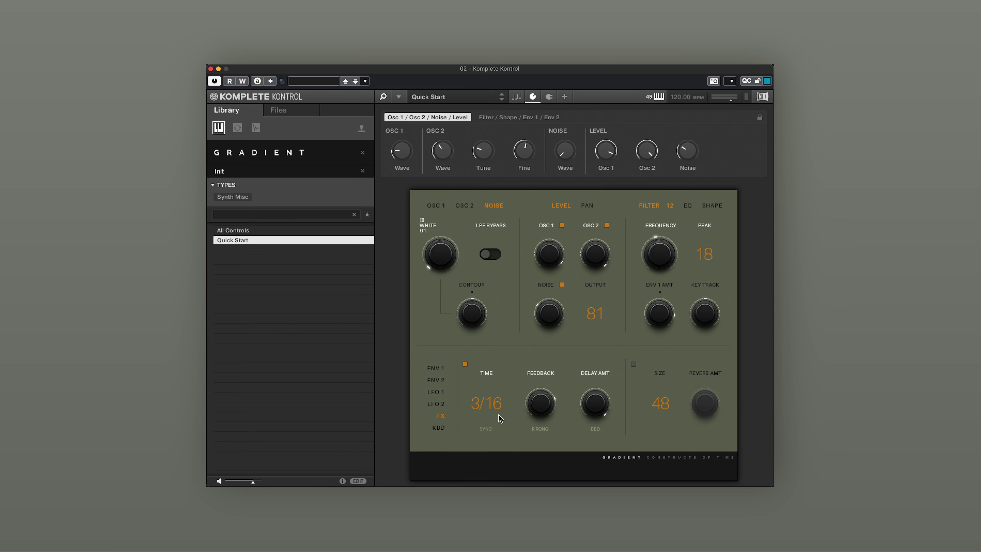
pyautogui.click(485, 430)
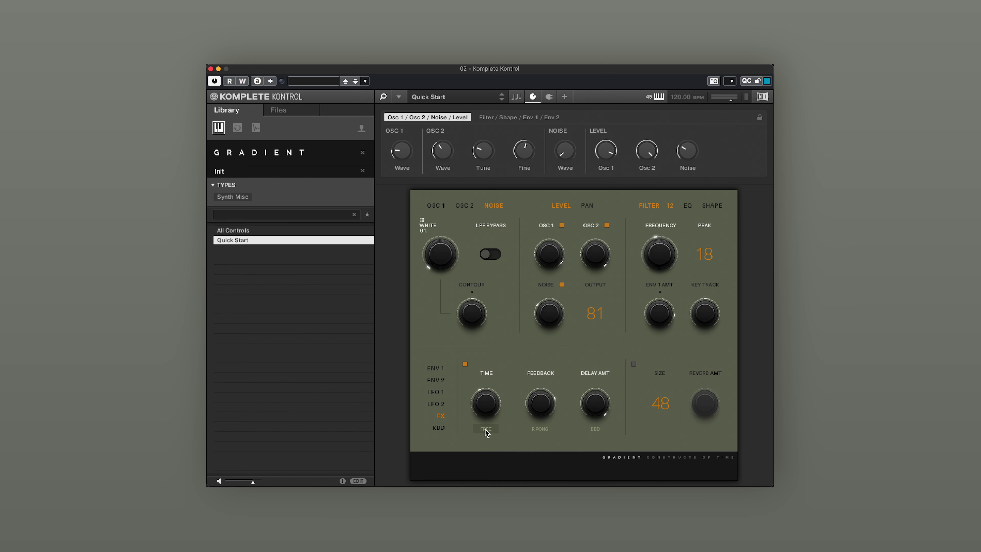
pyautogui.click(485, 430)
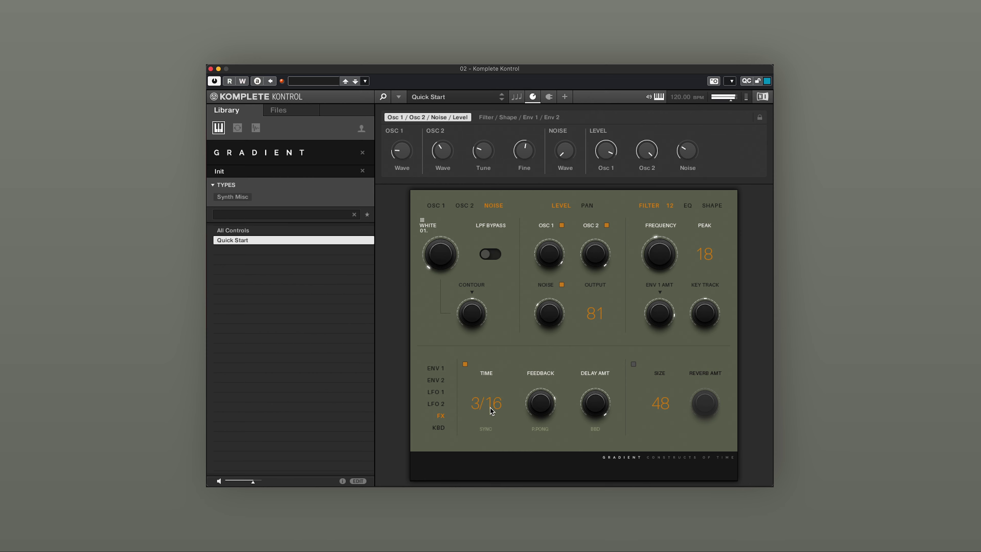
pyautogui.moveTo(490, 412)
pyautogui.mouseDown()
pyautogui.moveTo(495, 400)
pyautogui.moveTo(492, 419)
pyautogui.mouseUp()
# - Switch the delay to TAPE, adjust its amount and feedback, and turn on the reverb with size 78
pyautogui.moveTo(595, 422); pyautogui.dragTo(595, 430)
pyautogui.moveTo(548, 410); pyautogui.dragTo(550, 401)
pyautogui.moveTo(551, 425); pyautogui.dragTo(551, 429)
pyautogui.click(633, 364)
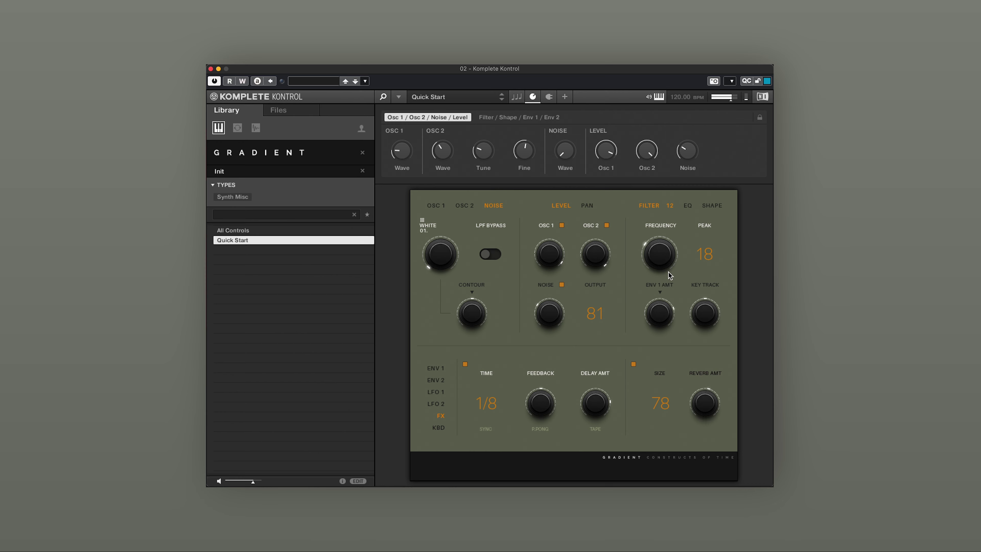
# - Raise the attack and decay of Env 1
pyautogui.click(440, 368)
pyautogui.moveTo(479, 399); pyautogui.dragTo(479, 375)
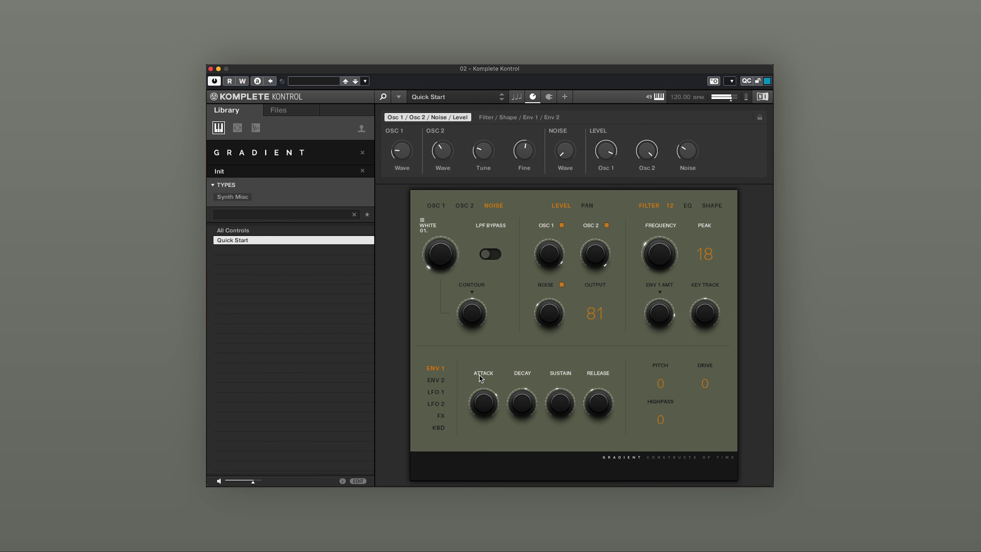
pyautogui.moveTo(519, 408); pyautogui.dragTo(517, 397)
# - Set LFO 1's pitch modulation to 14, turn off retrigger and adjust the rate
pyautogui.click(431, 392)
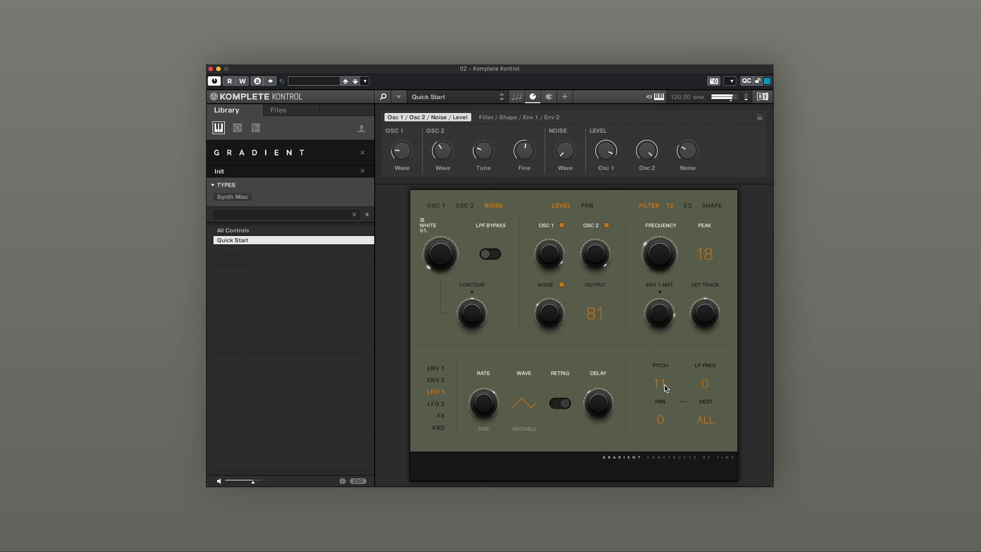
pyautogui.scroll(3, 665, 388)
pyautogui.click(560, 403)
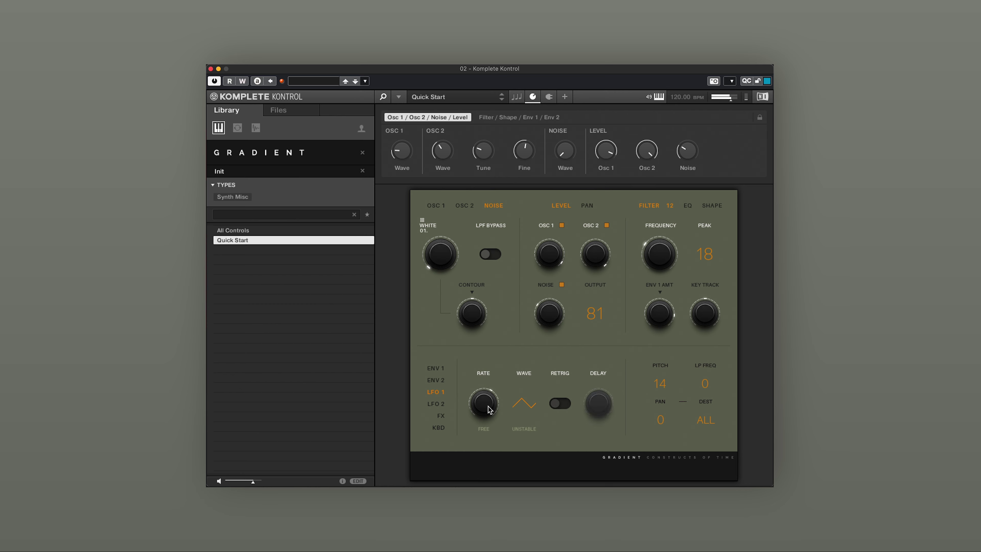
pyautogui.scroll(-4, 666, 389)
pyautogui.moveTo(490, 404); pyautogui.dragTo(489, 402)
# - Try different pitch bend ranges in the KBD section, and set LFO 1's pitch modulation to 32
pyautogui.click(439, 429)
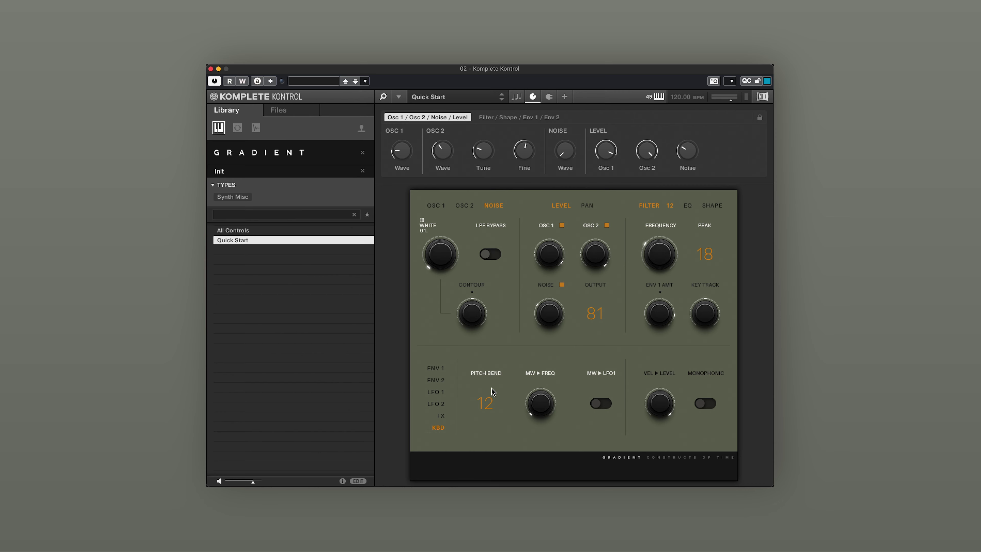
pyautogui.moveTo(491, 389); pyautogui.dragTo(487, 431)
pyautogui.click(440, 393)
pyautogui.moveTo(659, 388); pyautogui.dragTo(674, 364)
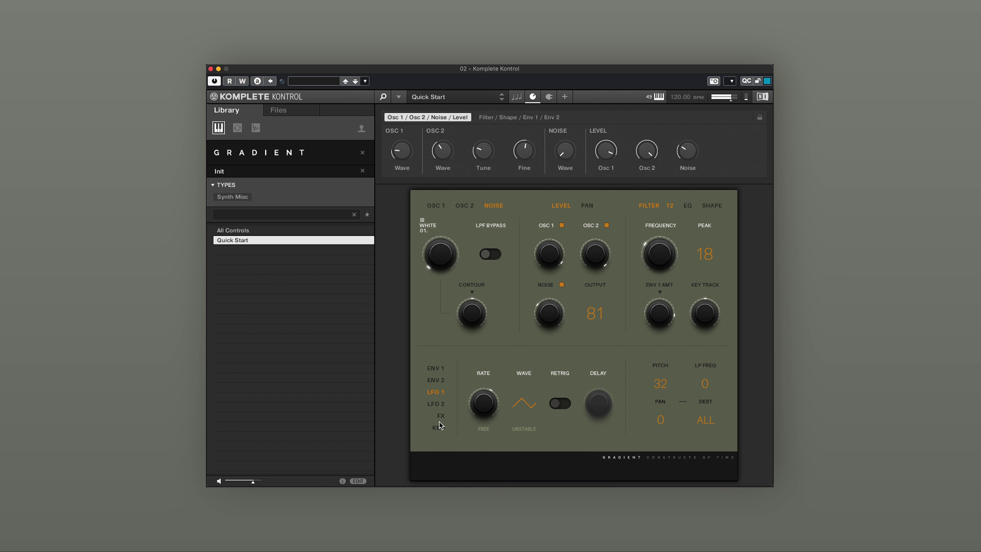
# - Raise the mod wheel's frequency amount, route it to LFO 1, and try monophonic mode on and off
pyautogui.click(441, 429)
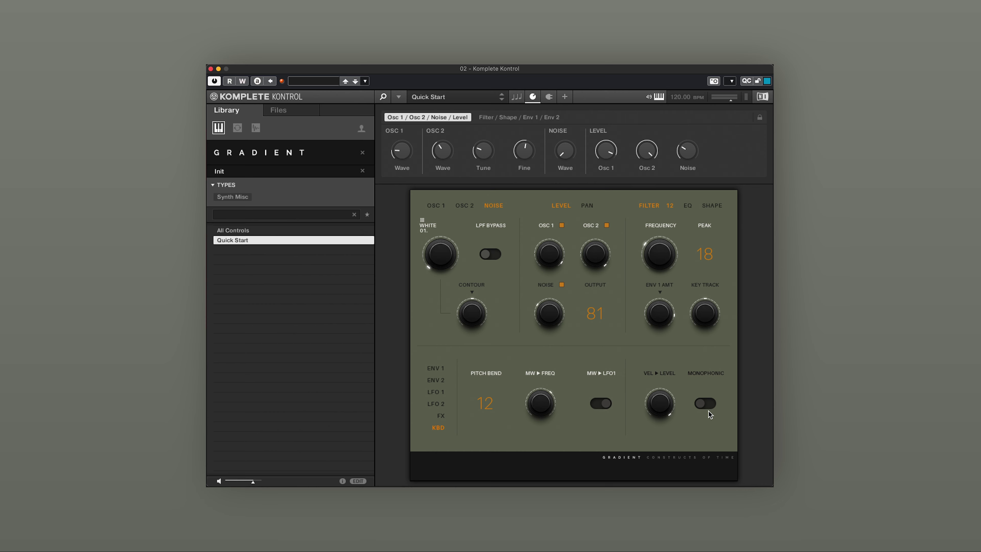
pyautogui.click(710, 404)
pyautogui.click(703, 405)
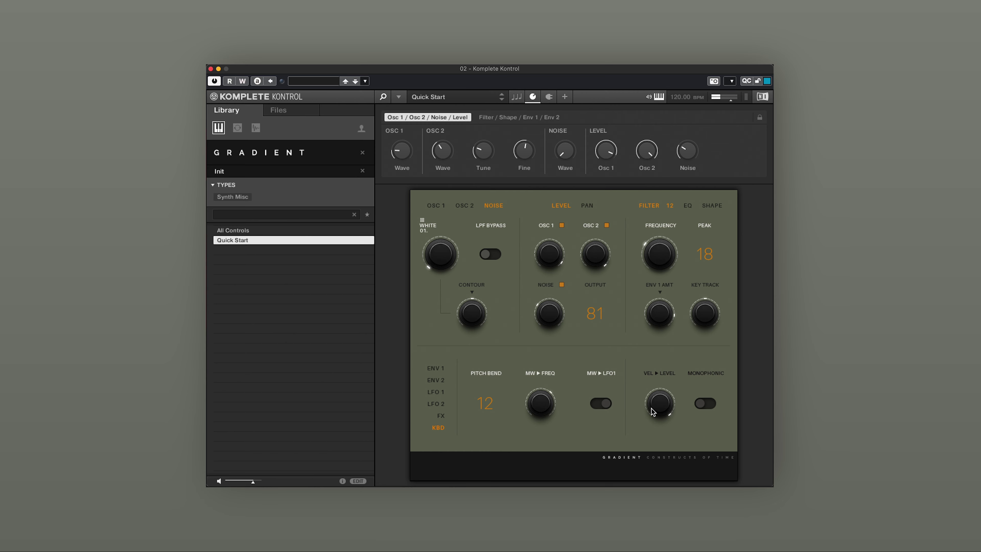